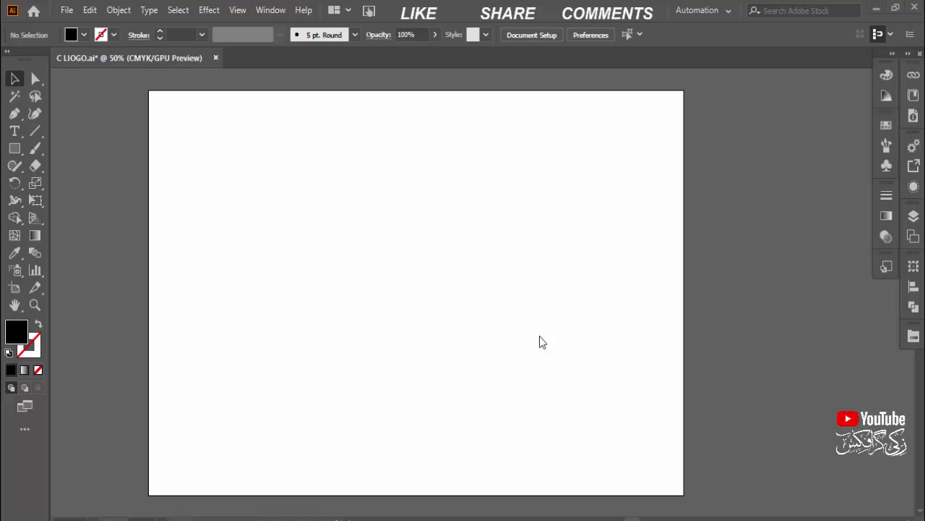
- Draw a vertical line on the artboard with a black stroke
left_click(35, 130)
left_click_drag(538, 179, 552, 379)
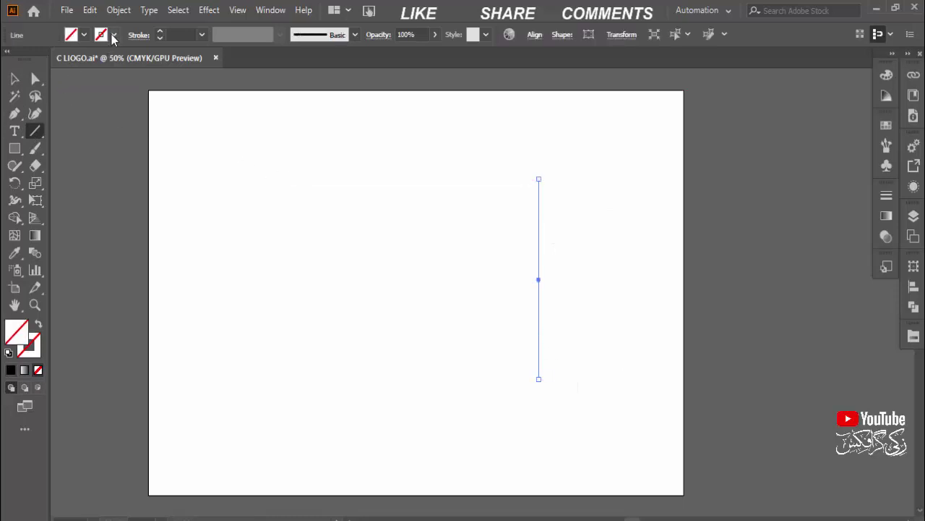
left_click(114, 35)
left_click(32, 62)
left_click(13, 78)
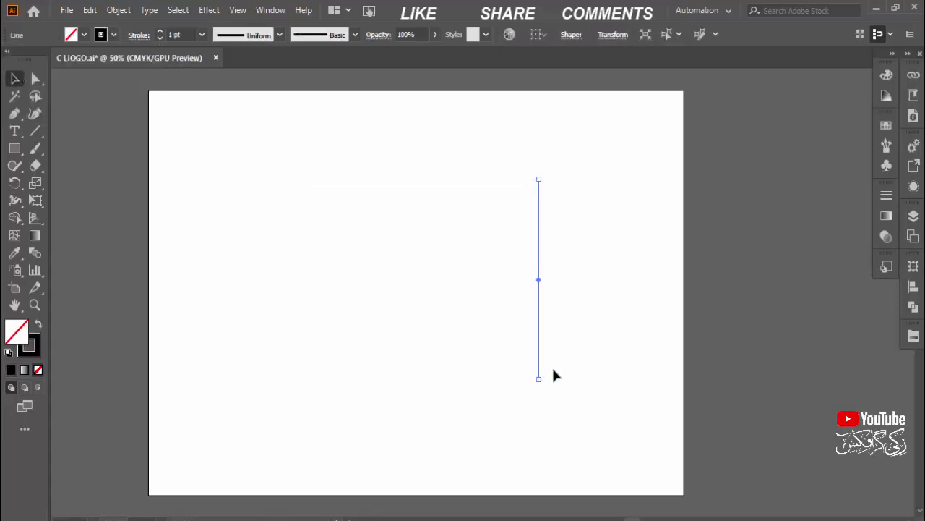
- Duplicate the line into twelve evenly spaced parallel lines and group them
left_click_drag(539, 334, 530, 335)
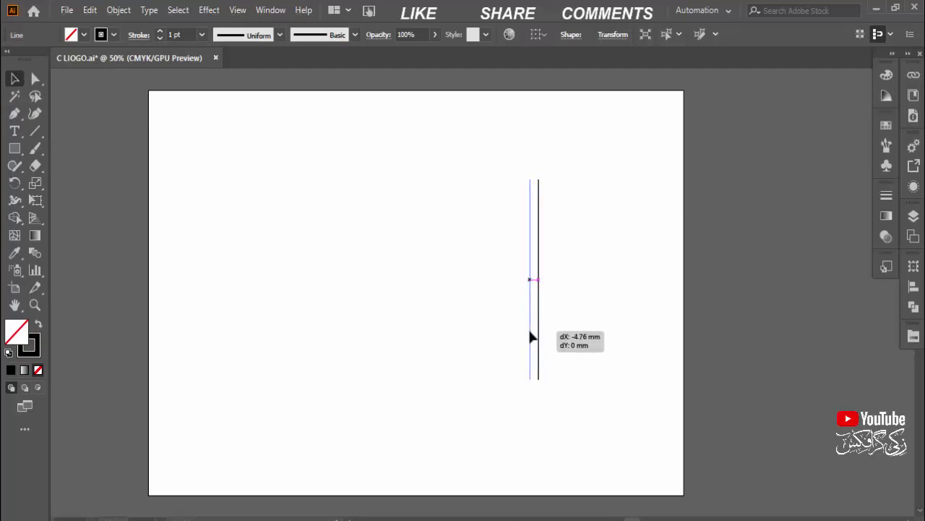
key("ctrl+d")
key("ctrl+d")
key("ctrl+d")
key("ctrl+d")
key("ctrl+d")
key("ctrl+d")
key("ctrl+d")
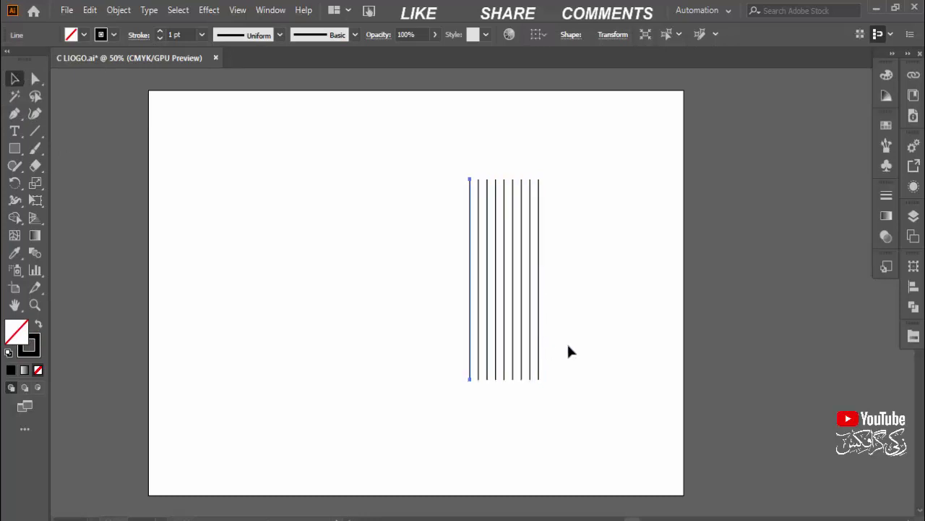
key("ctrl+d")
key("ctrl+d")
key("ctrl+d")
left_click_drag(543, 340, 445, 398)
key("ctrl+g")
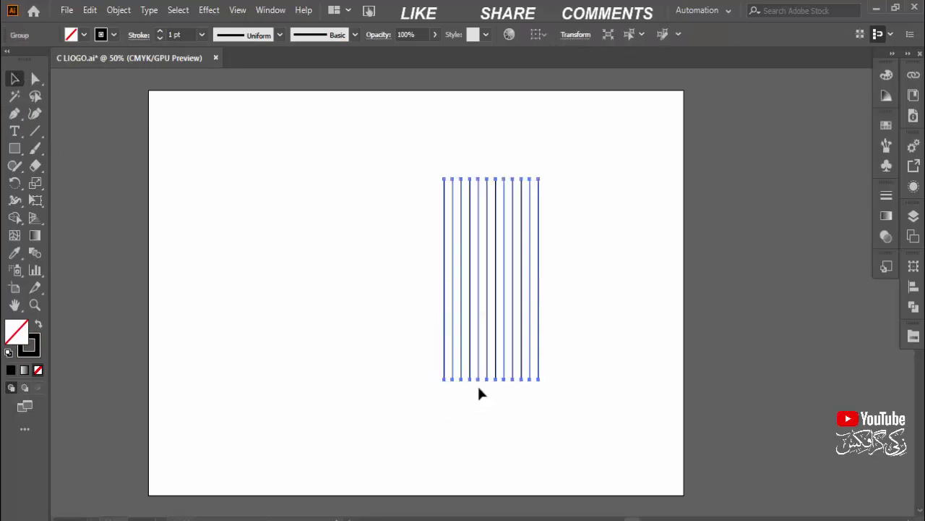
left_click_drag(488, 348, 460, 345)
left_click(335, 271)
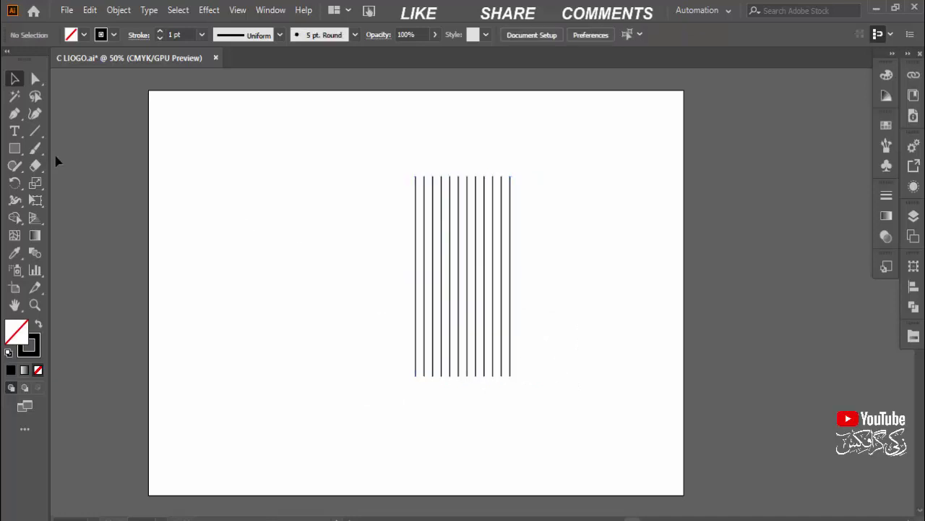
- Create a six-sided hexagon and rotate it 90° so it stands on a point
left_click_drag(14, 148, 66, 200)
mouse_move(301, 254)
left_mouse_down()
mouse_move(343, 335)
mouse_move(347, 324)
left_mouse_up()
key("Delete")
left_click(297, 252)
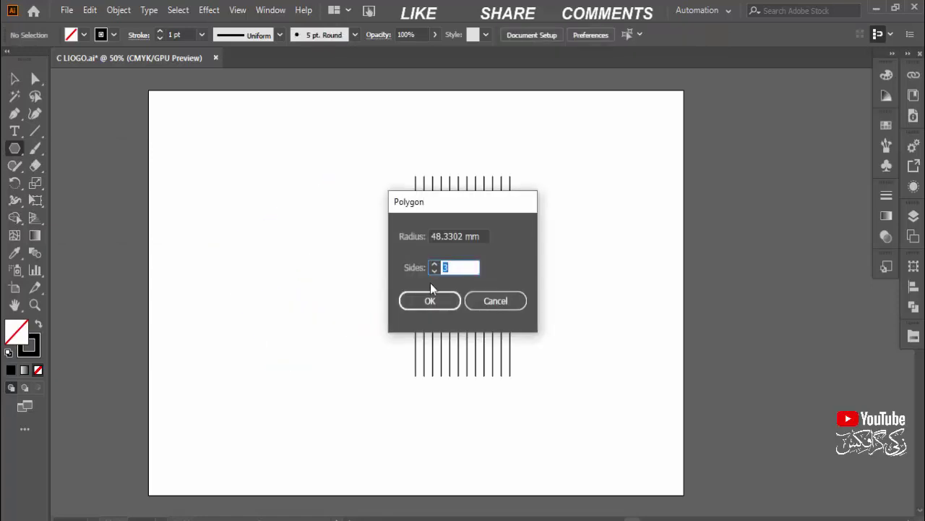
key("Return")
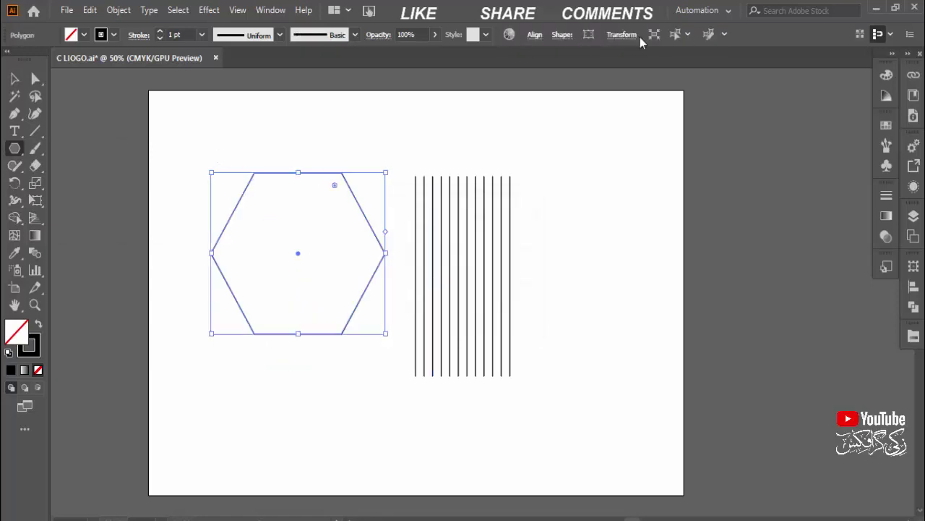
key("v")
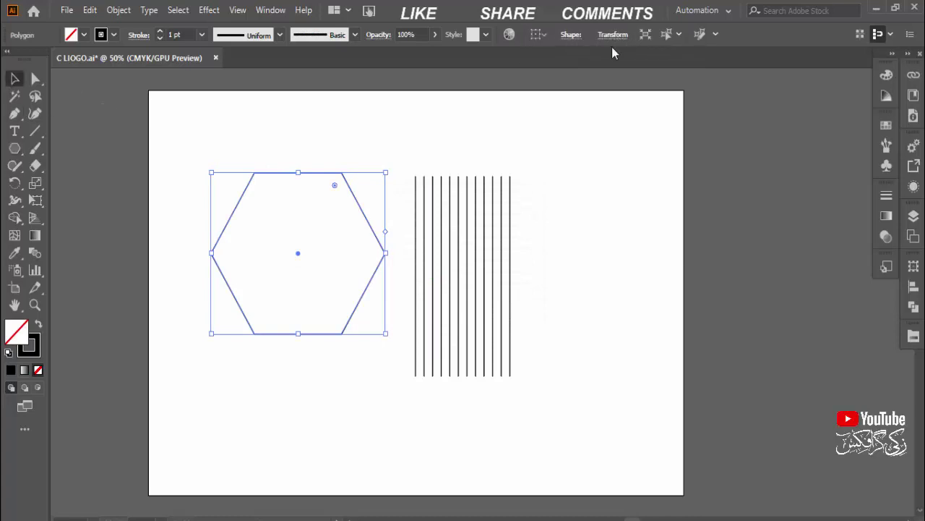
left_click(613, 35)
left_click(522, 95)
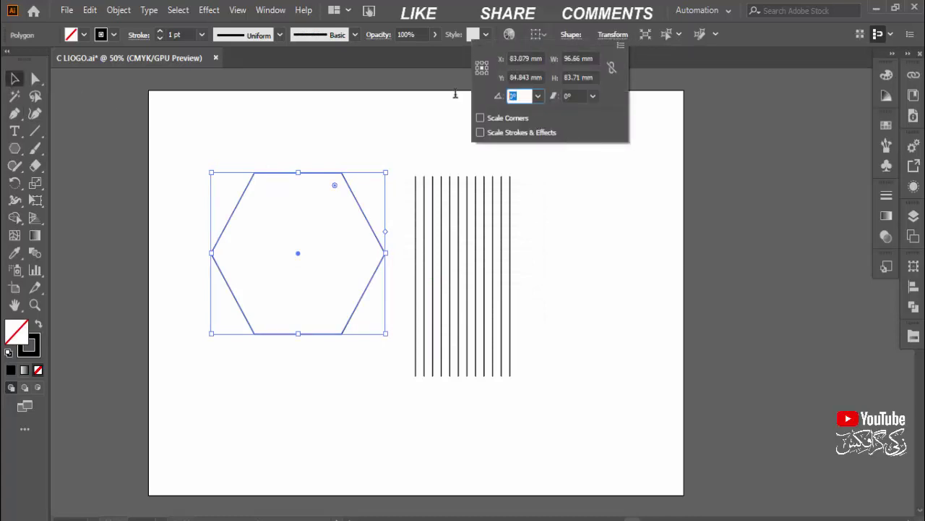
key("Return")
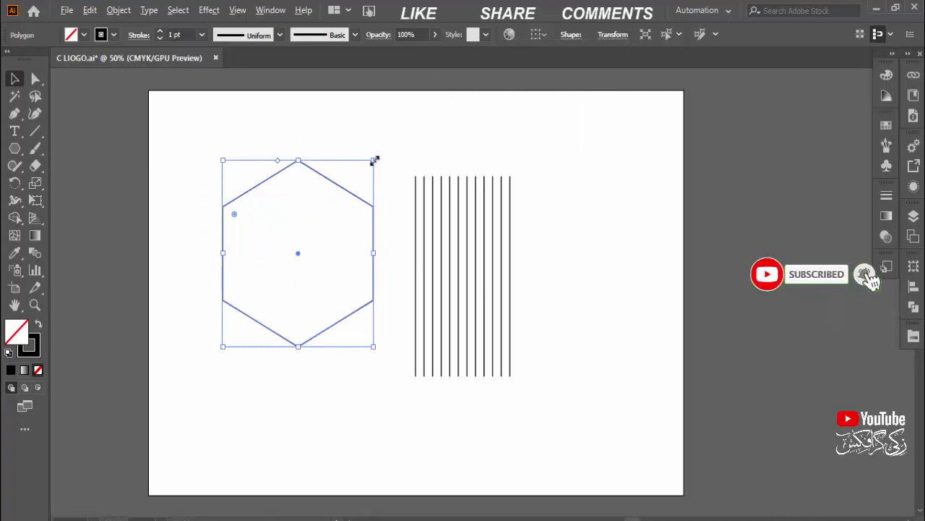
- Centre the hexagon over the line group and scale it to the outermost lines
left_click_drag(373, 159, 354, 174)
left_click_drag(600, 219, 245, 295)
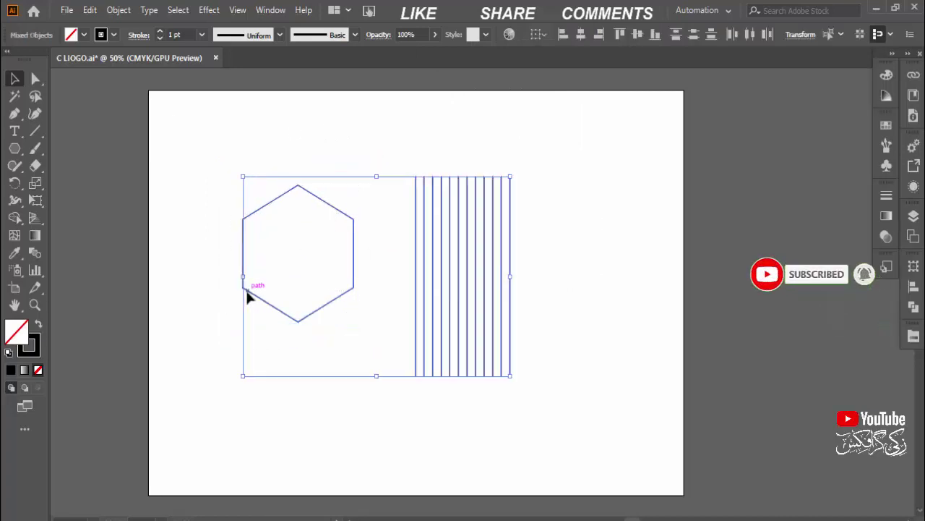
left_click(581, 34)
left_click(635, 34)
left_click(590, 206)
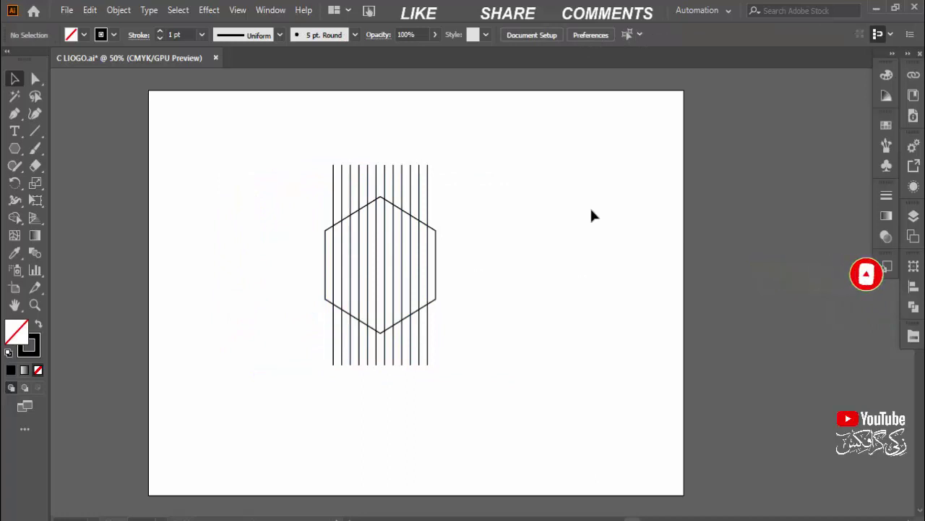
key("ctrl+=")
left_click(423, 239)
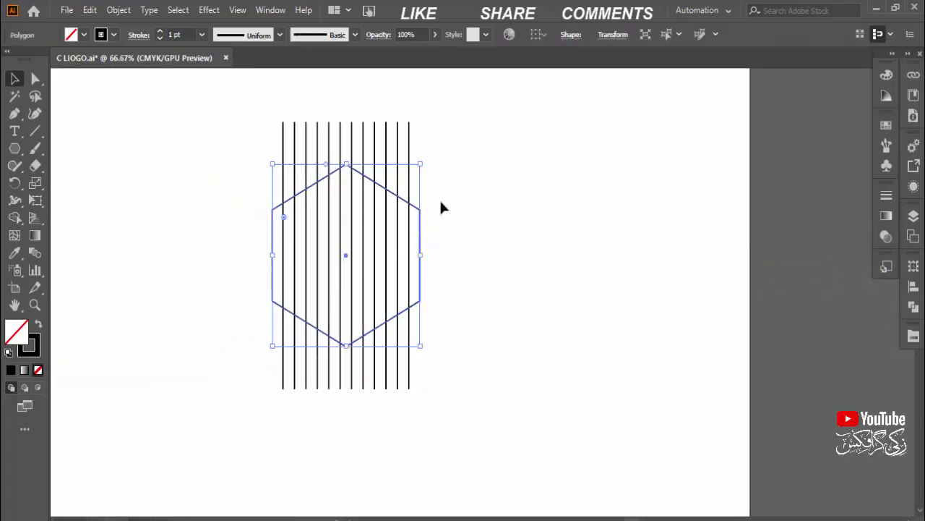
left_click_drag(421, 165, 410, 178)
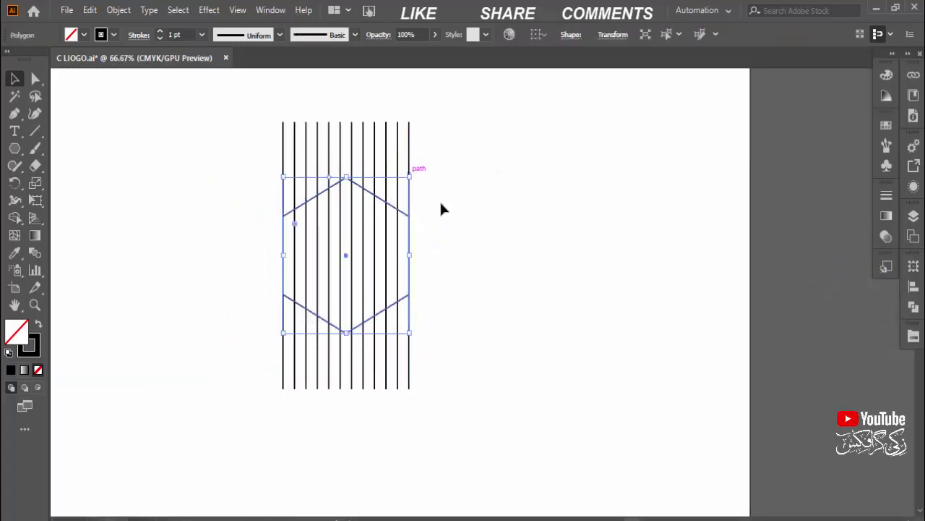
left_click(444, 209)
- Make a reflected copy of the line group at a 120° angle
left_click(410, 182)
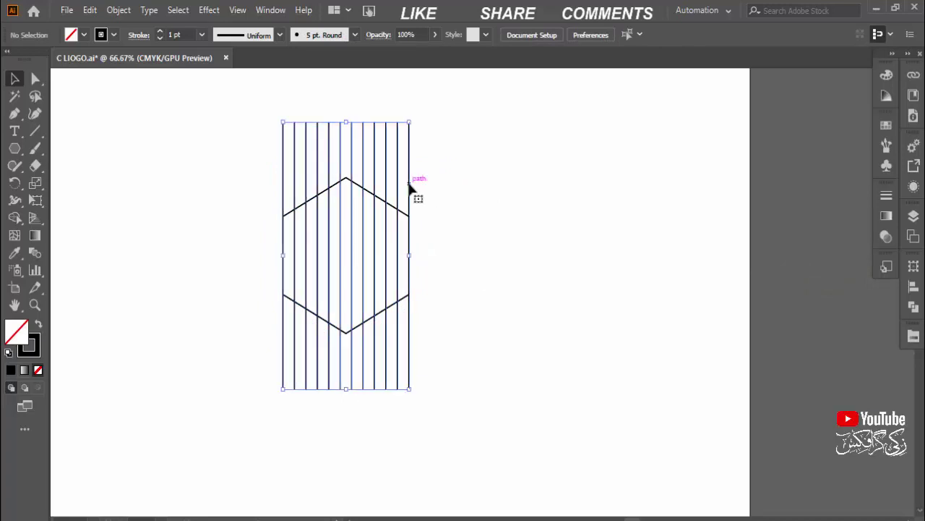
right_click(410, 184)
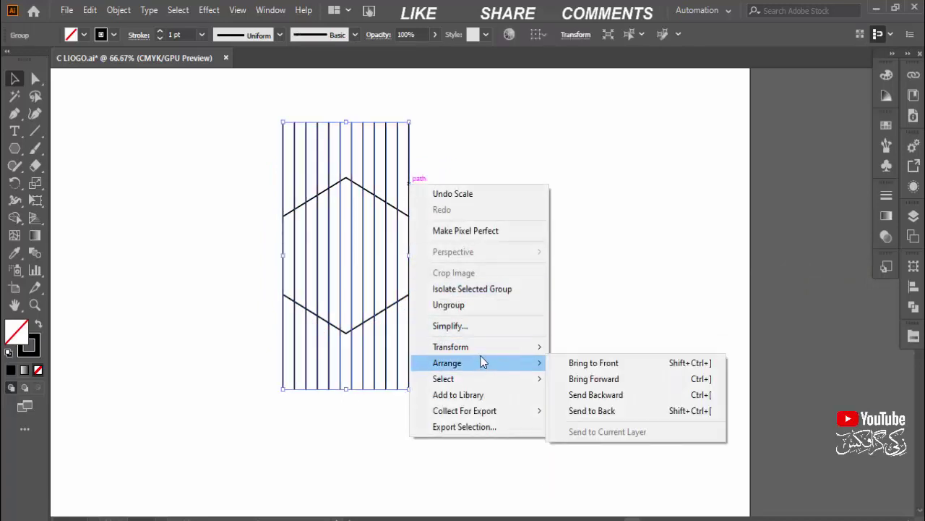
mouse_move(450, 347)
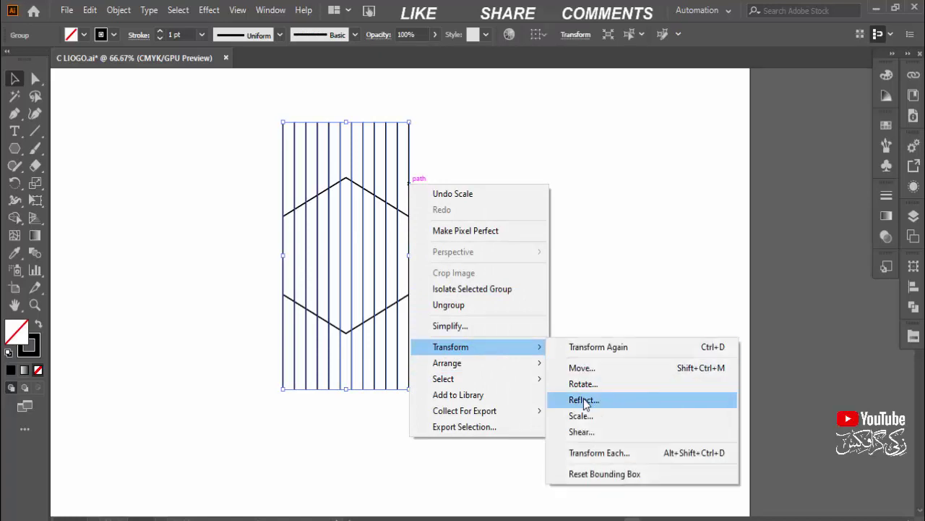
left_click(584, 400)
left_click(701, 240)
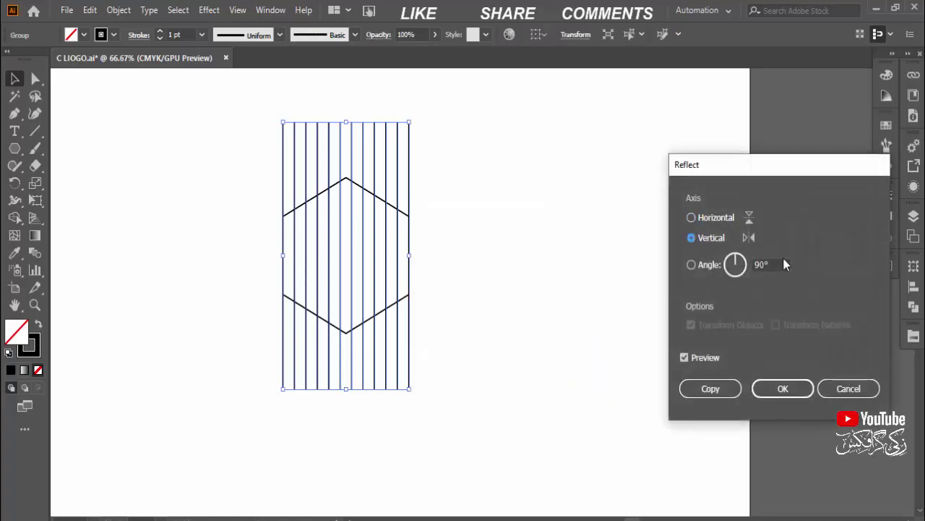
left_click(725, 276)
key("Down")
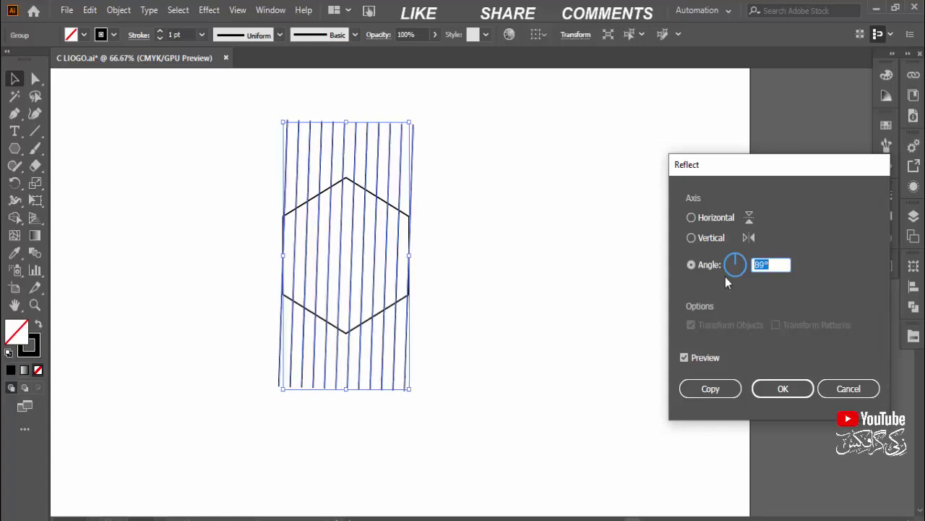
key("Up")
key("Up")
key("Up")
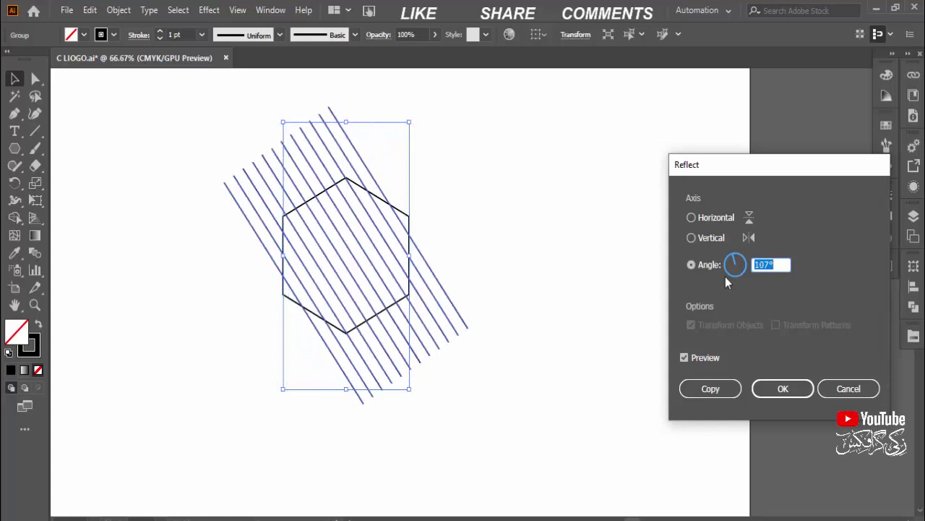
key("Up")
key("Up")
key("Up")
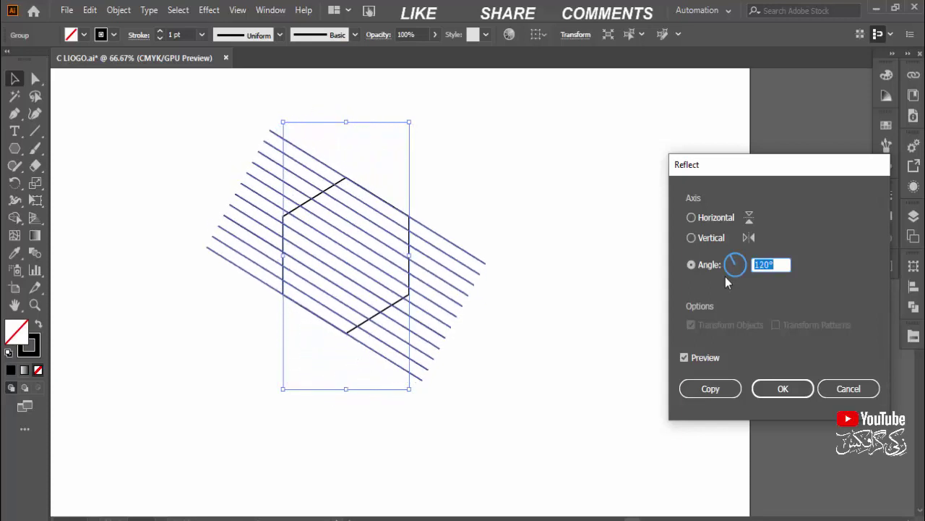
left_click(725, 394)
left_click(633, 327)
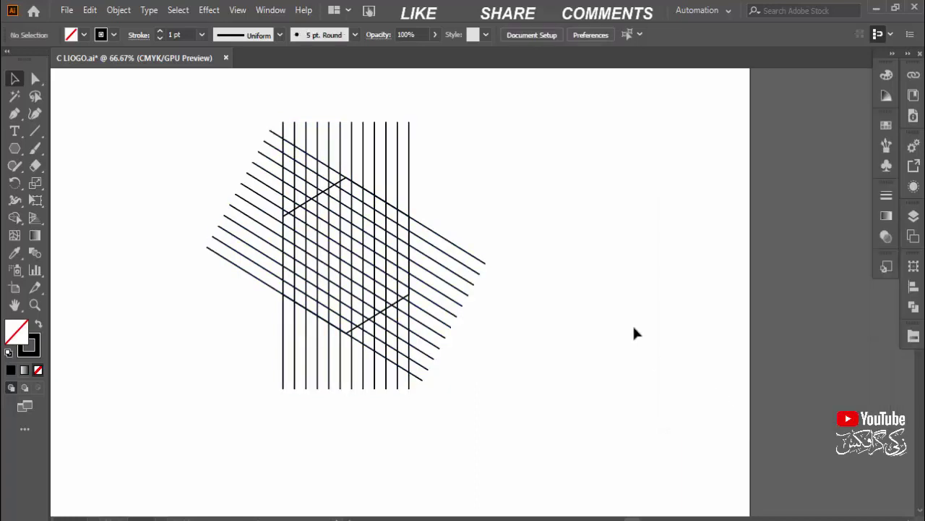
- Reflect a copy of the diagonal line group across the horizontal axis
left_click(446, 245)
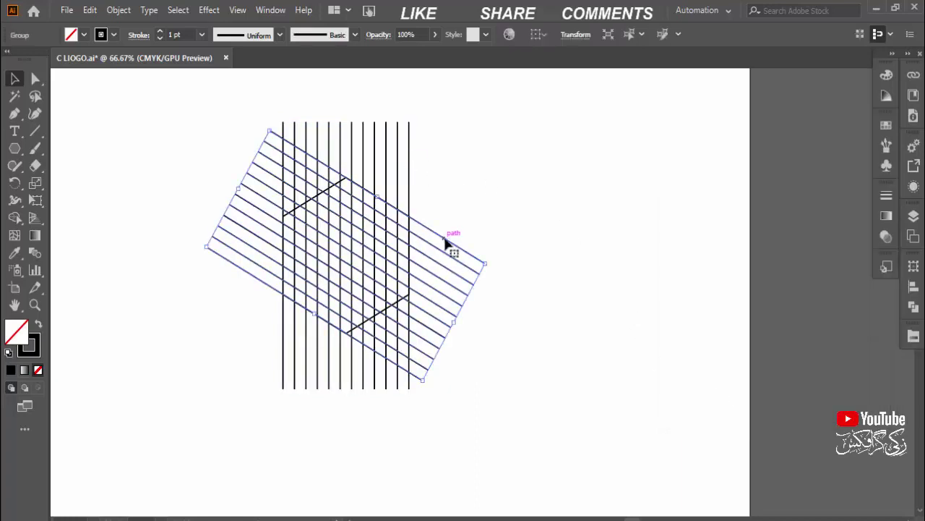
right_click(451, 247)
mouse_move(492, 405)
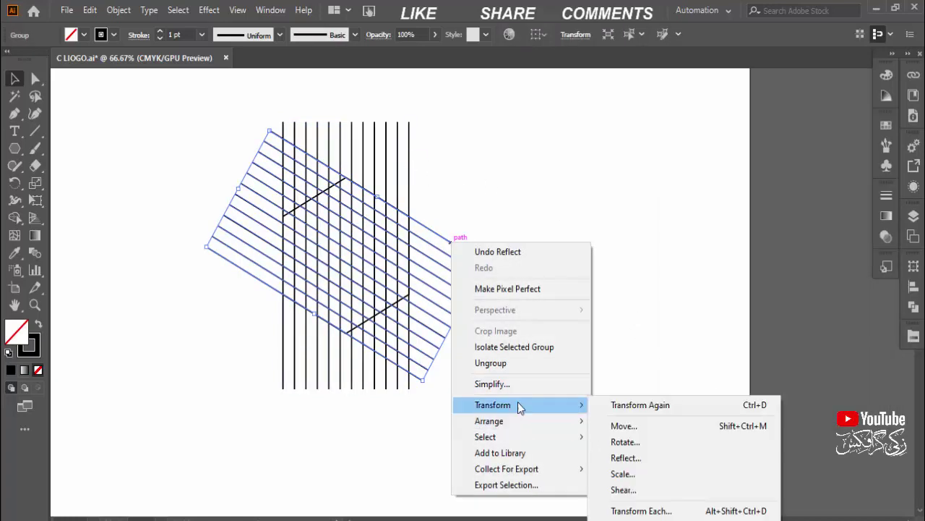
left_click(620, 457)
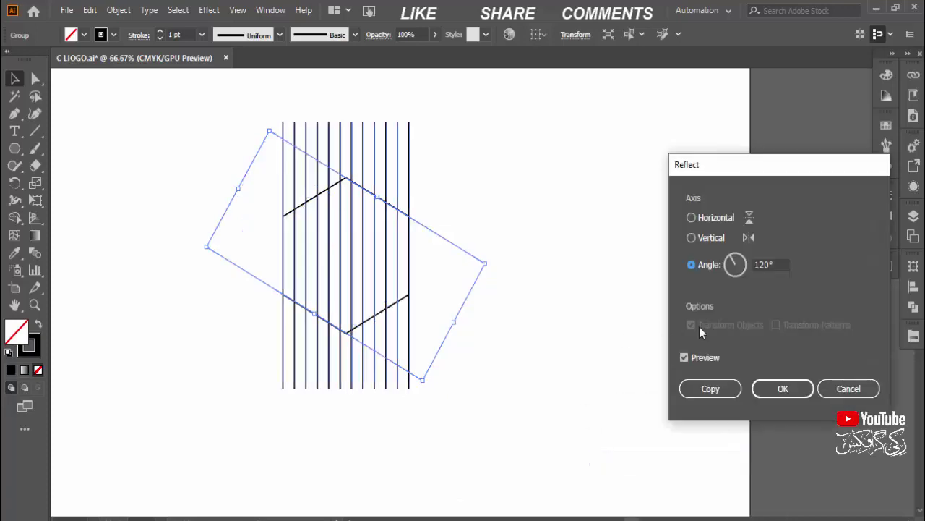
left_click(706, 222)
left_click(708, 391)
left_click(613, 350)
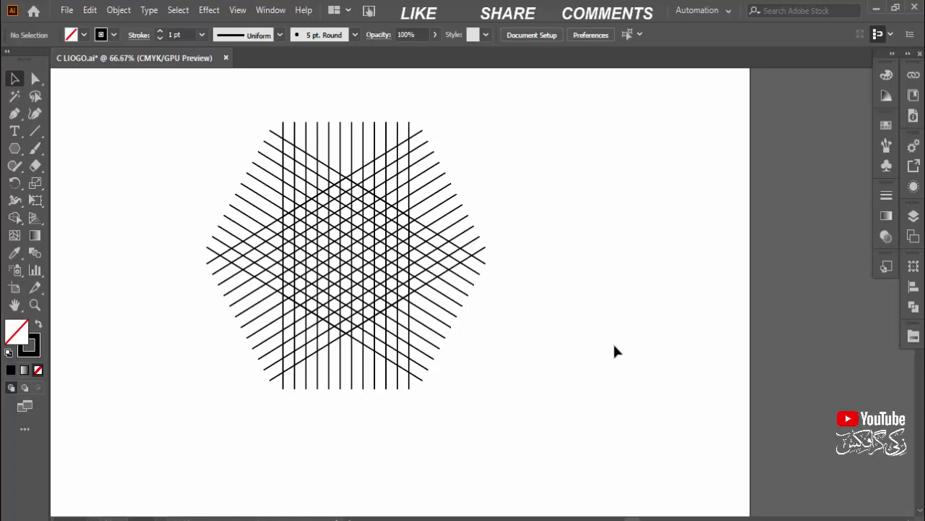
- Zoom in on the grid and set up the Live Paint Bucket with a black fill
key("ctrl+equal")
key("ctrl+equal")
left_click_drag(778, 359, 776, 393)
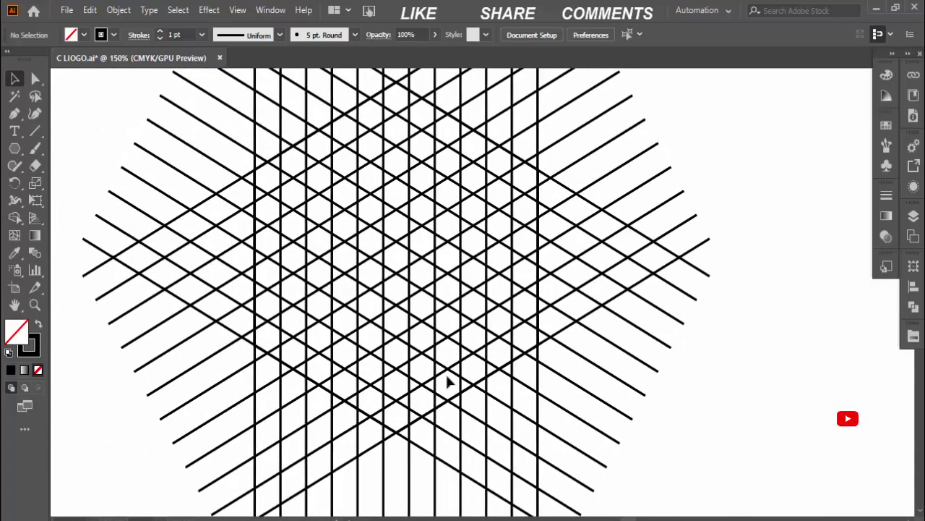
left_click(40, 325)
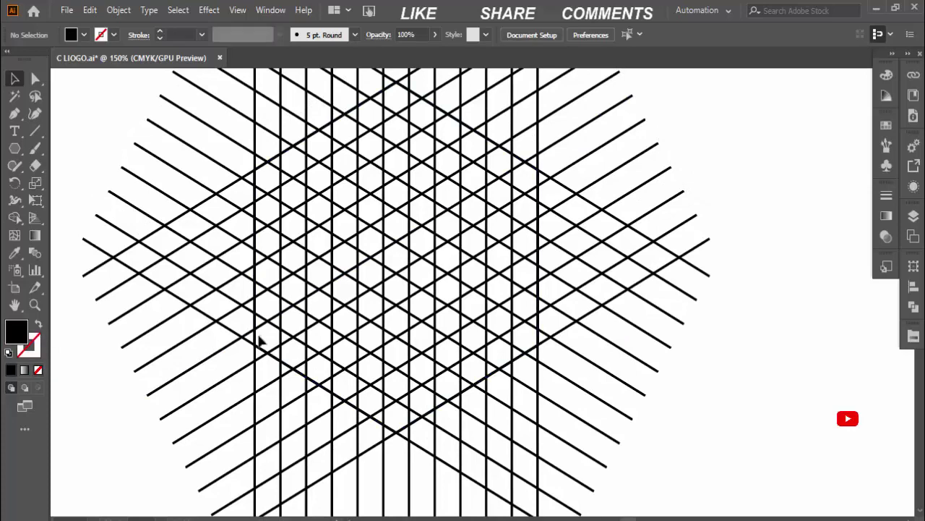
key("shift+x")
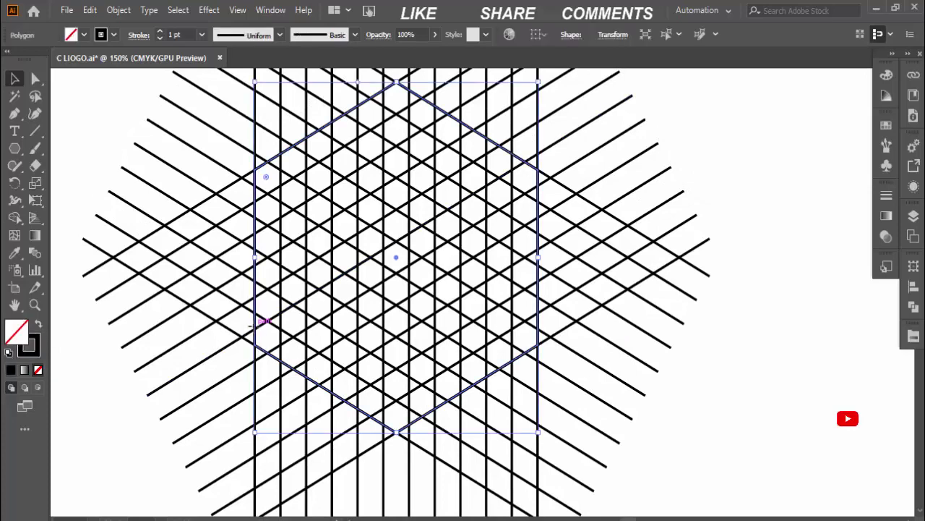
left_click(15, 217)
left_click(84, 34)
left_click(64, 117)
key("Escape")
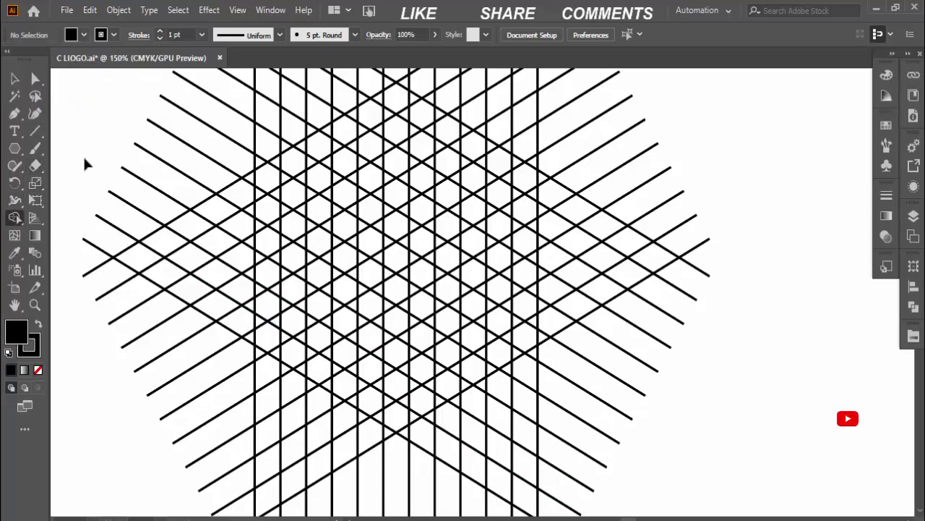
- Give all the grid lines a 0.1 pt stroke weight, then deselect
key("ctrl+a")
left_click(189, 35)
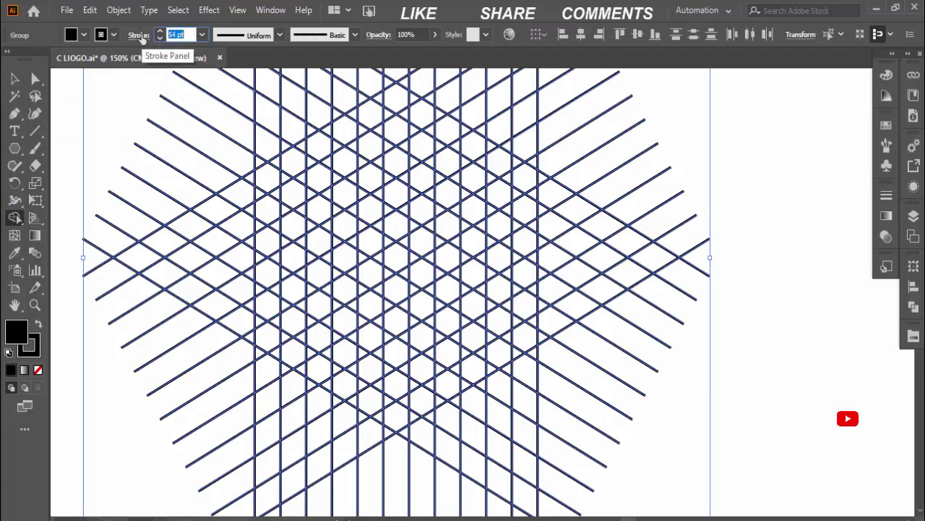
type("119")
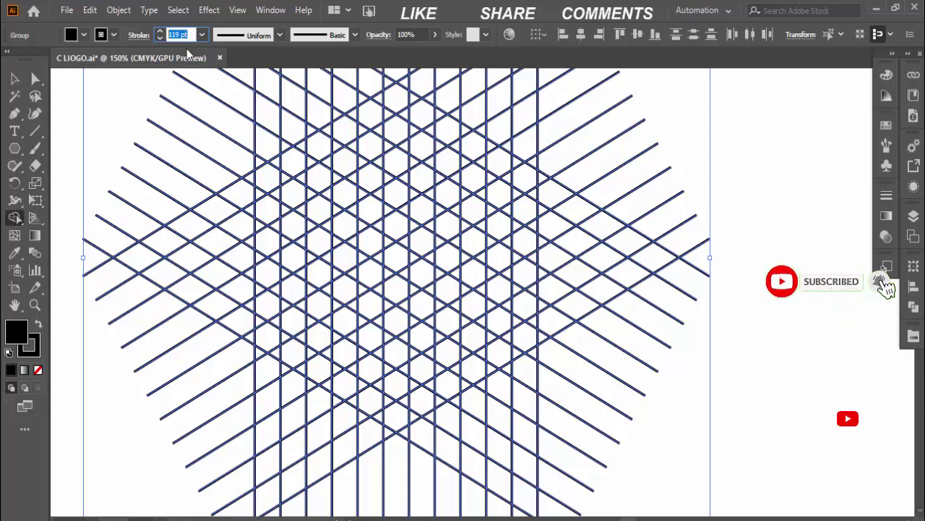
type("0.1")
key("Return")
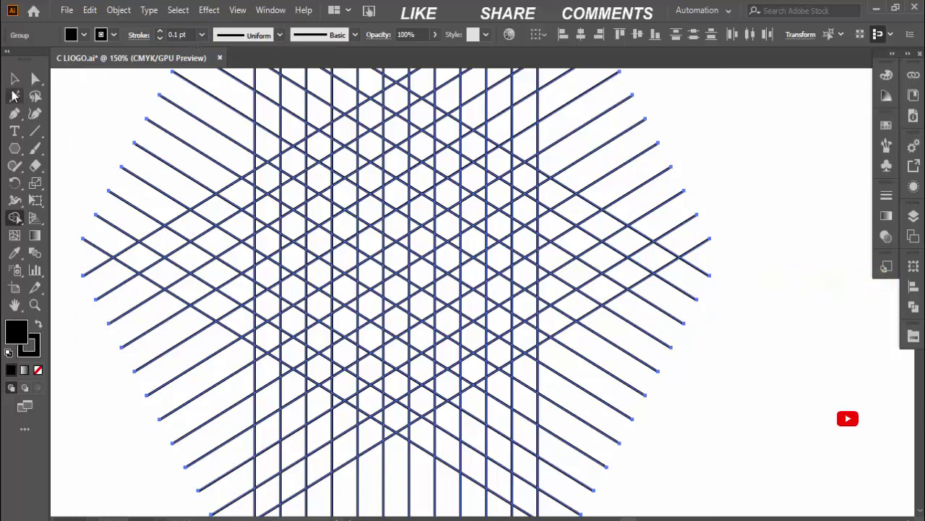
left_click(14, 78)
left_click(99, 106)
- Reapply a 0.1 pt stroke to every line of the selected grid
key("ctrl+a")
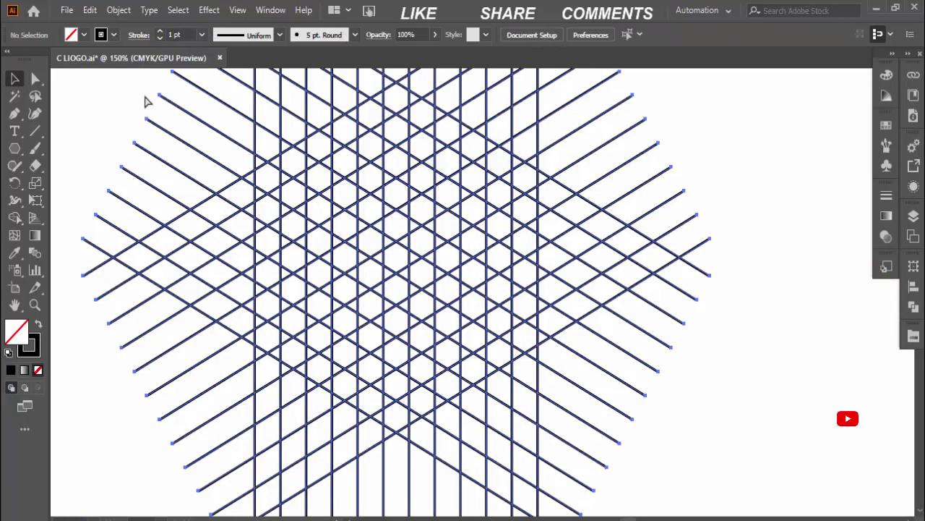
type("0")
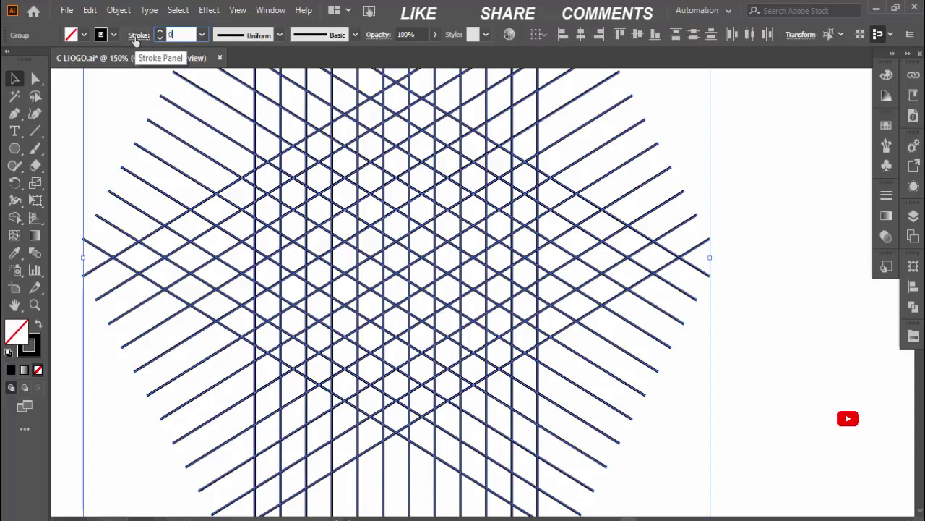
type(".1")
key("Return")
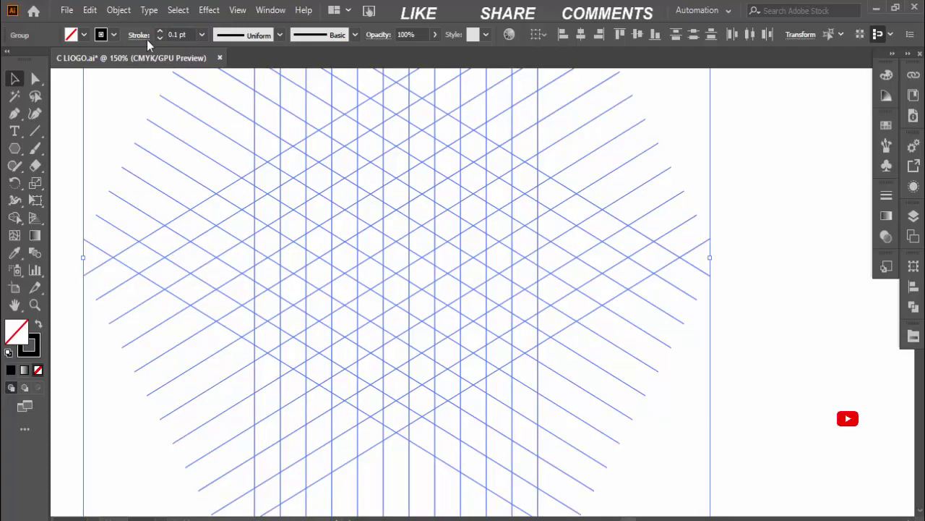
- Choose the Live Paint Bucket with red as the fill colour
left_click(16, 218)
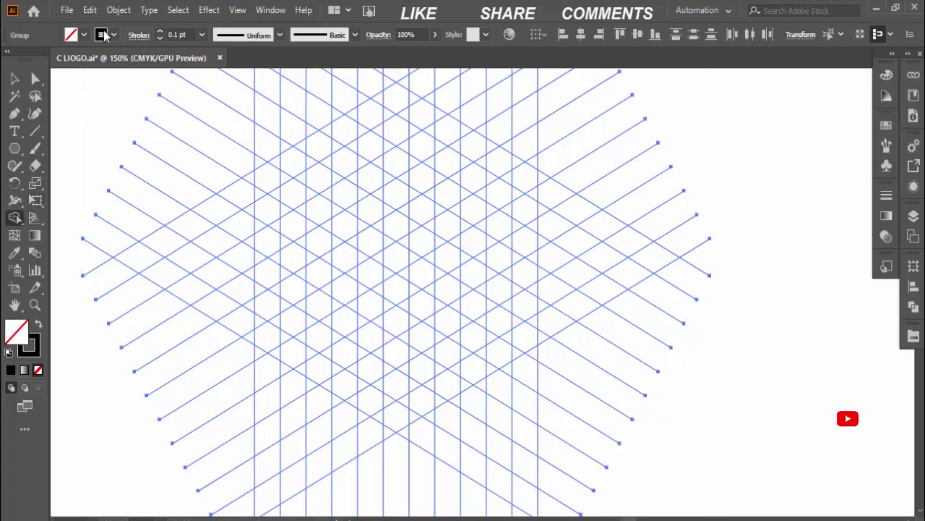
left_click(83, 34)
left_click(37, 59)
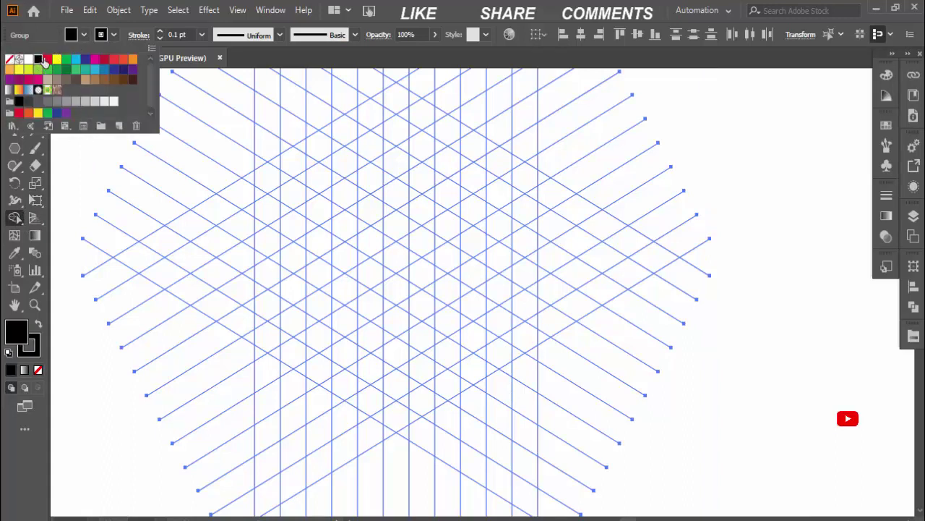
left_click(47, 59)
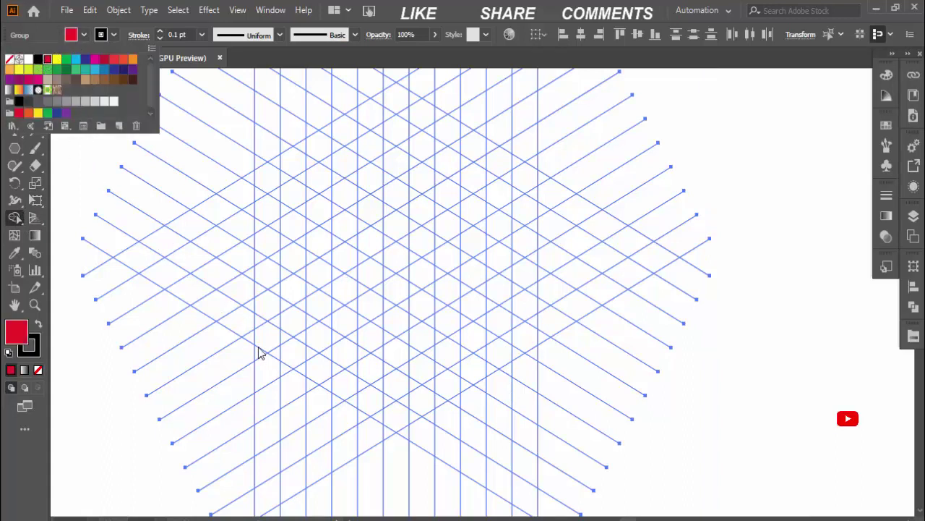
- Paint grid cells red into an angular letter shape on the left, undoing a misstep
left_click(269, 211)
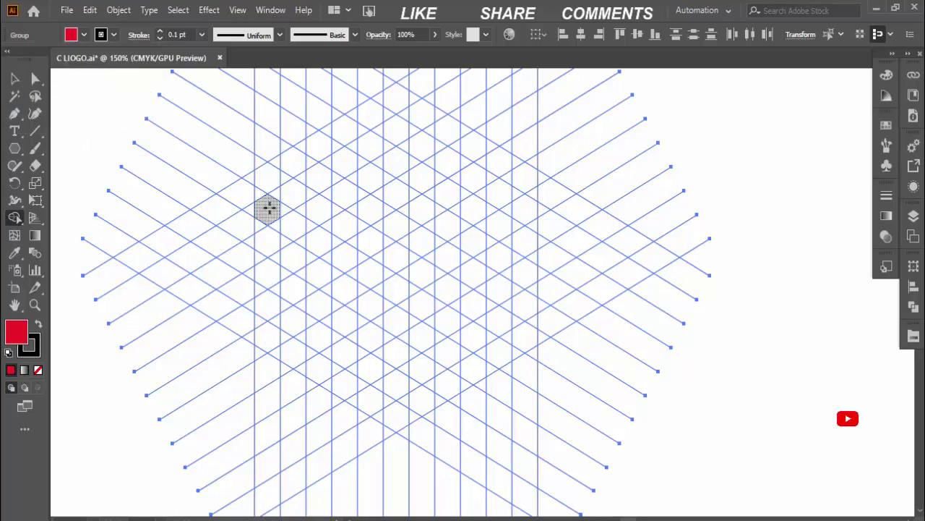
mouse_move(270, 211)
left_mouse_down()
mouse_move(267, 338)
mouse_move(397, 415)
left_mouse_up()
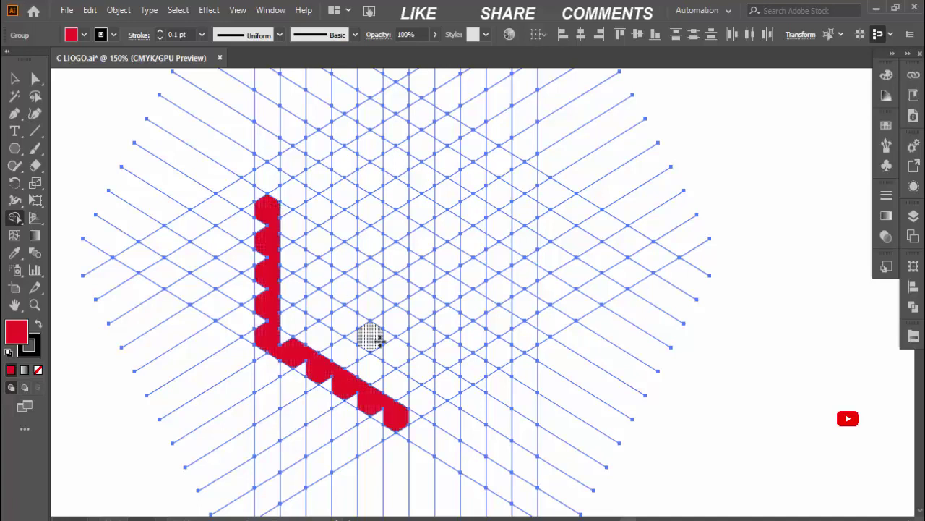
left_click_drag(400, 399, 401, 329)
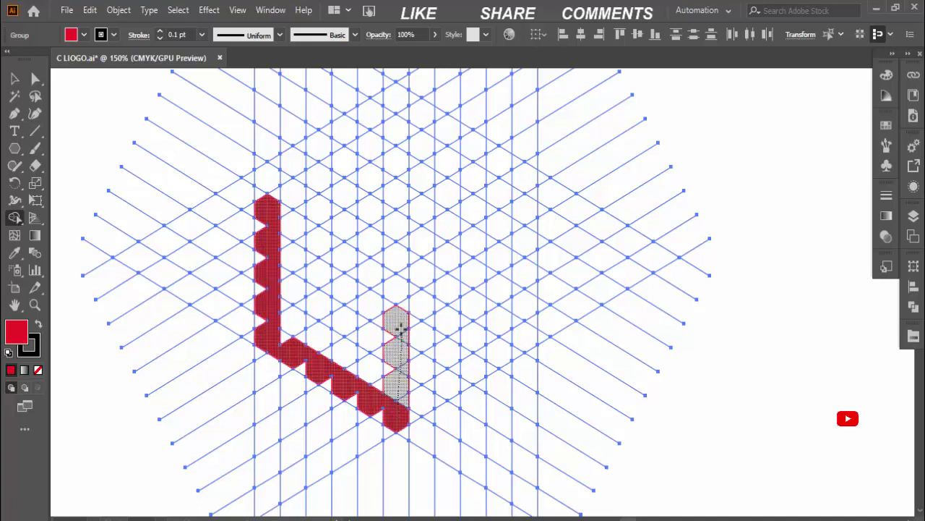
left_click_drag(402, 330, 394, 316)
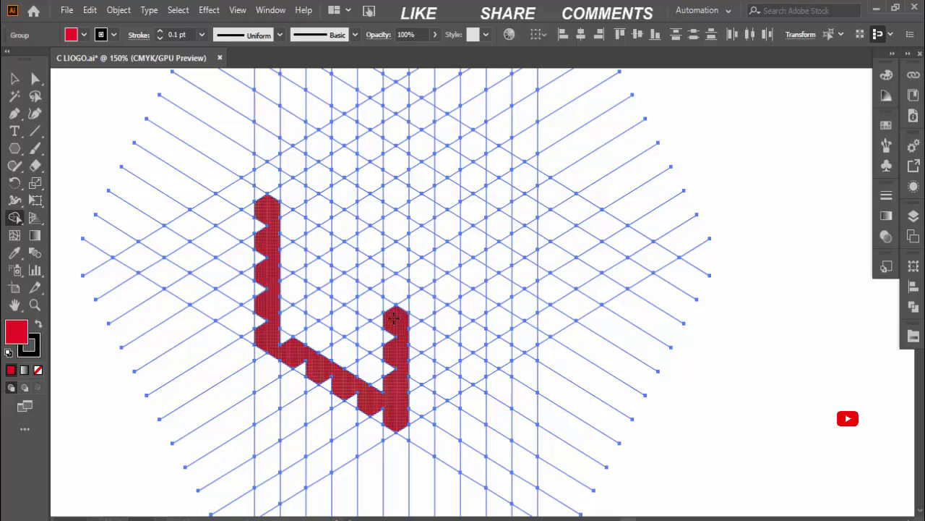
left_click_drag(394, 317, 347, 289)
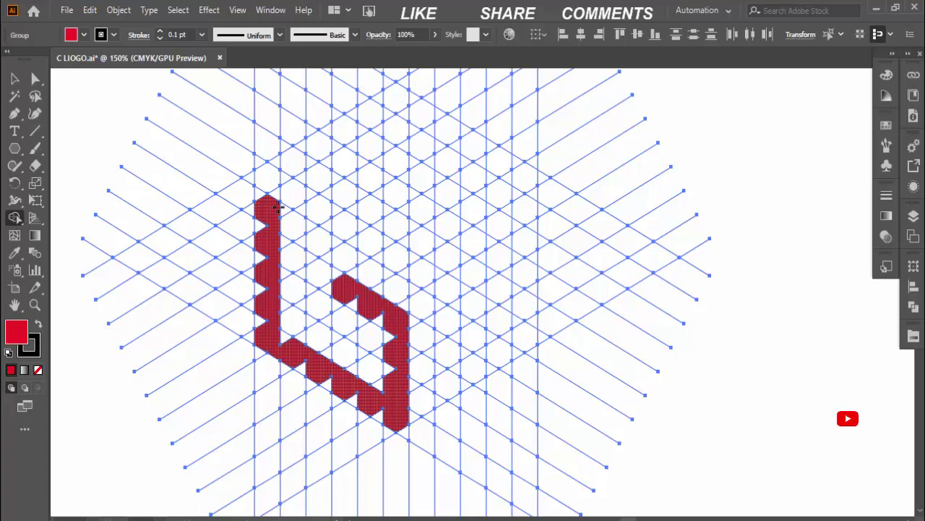
key("ctrl+z")
key("ctrl+z")
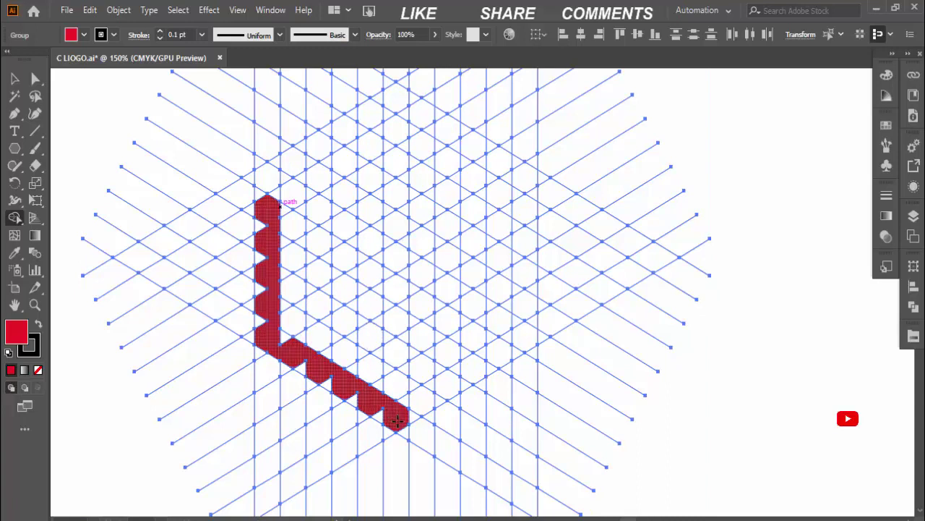
mouse_move(397, 384)
left_mouse_down()
mouse_move(397, 351)
mouse_move(347, 320)
left_mouse_up()
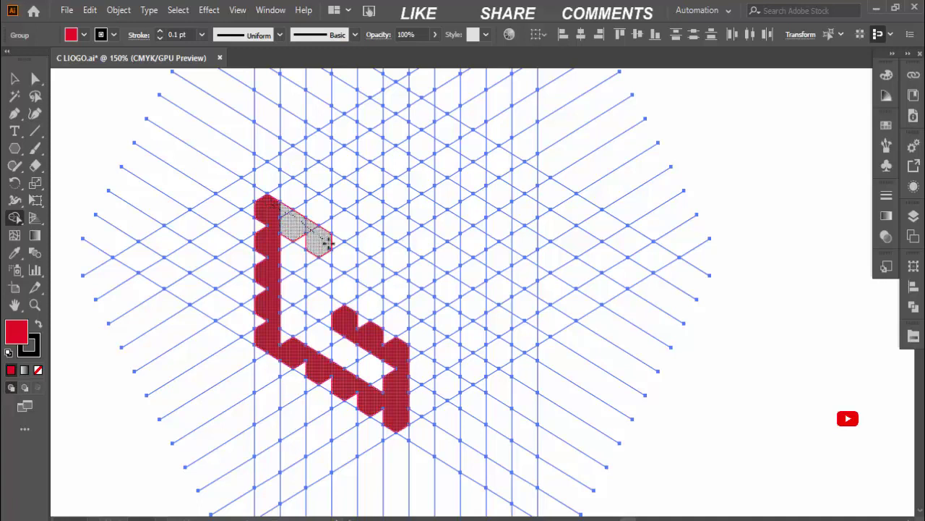
left_click_drag(267, 206, 398, 291)
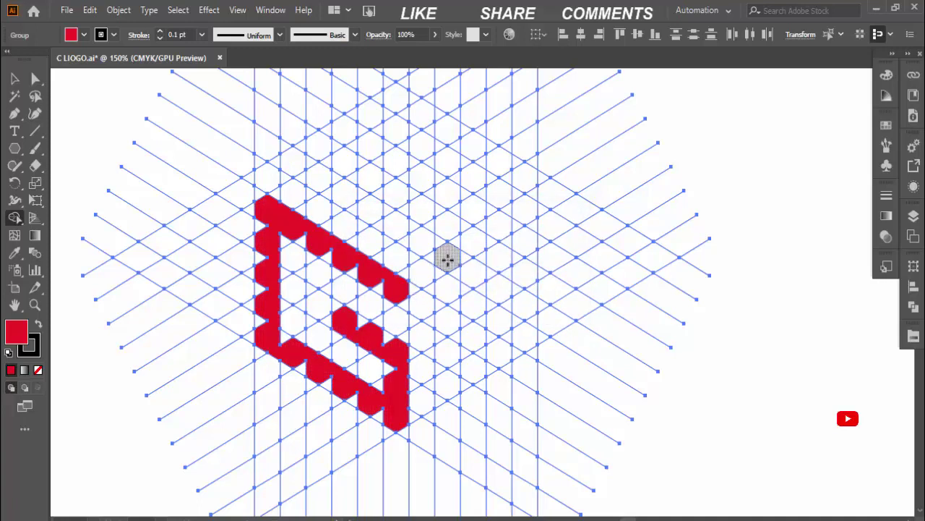
- Paint the mirrored diagonal run of red cells on the right
left_click_drag(448, 258, 520, 206)
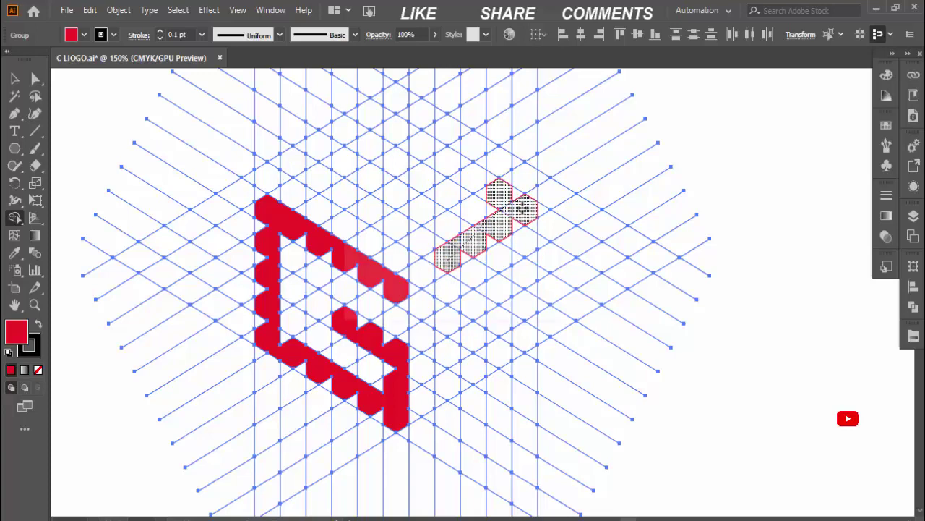
key("ctrl+z")
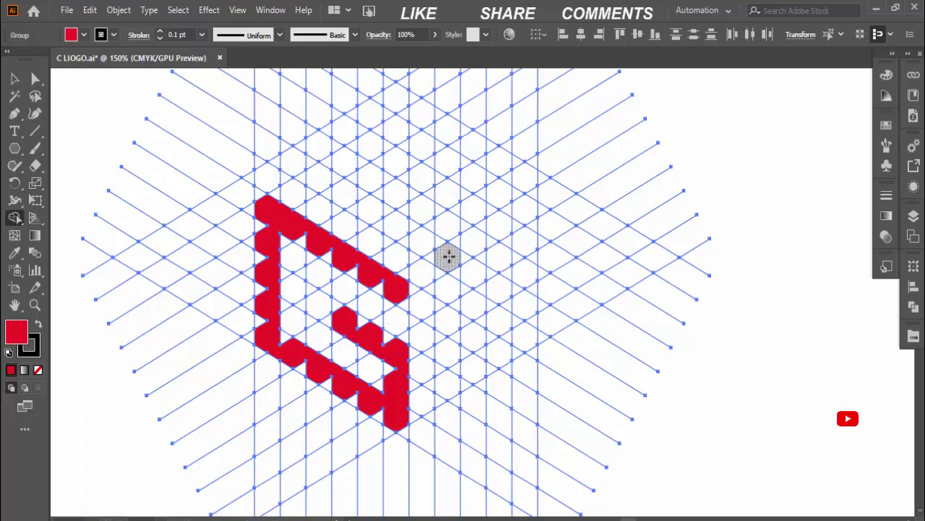
mouse_move(447, 257)
left_mouse_down()
mouse_move(528, 210)
mouse_move(526, 339)
mouse_move(449, 383)
mouse_move(448, 321)
left_mouse_up()
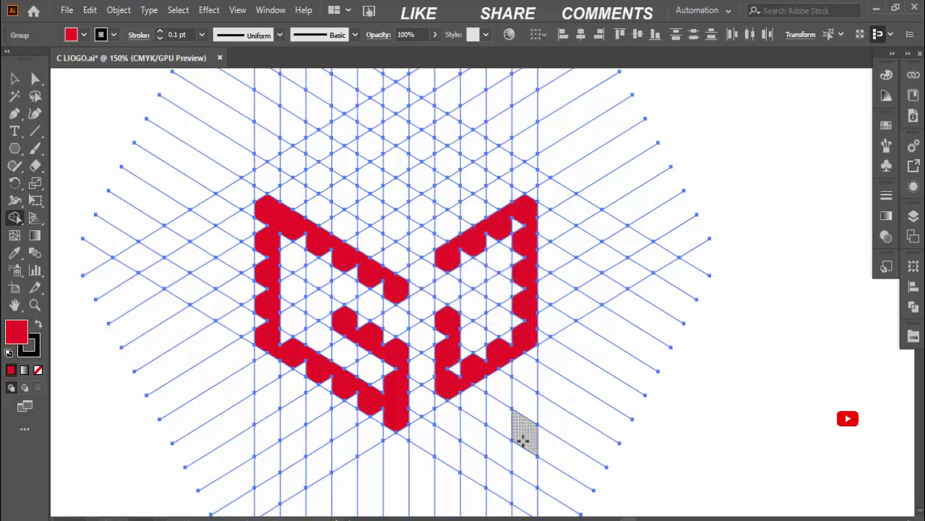
- Undo recent fills and rebuild the left bracket's diagonal, bottom and top arms
key("ctrl+z")
key("ctrl+z")
key("ctrl+z")
key("ctrl+z")
key("ctrl+z")
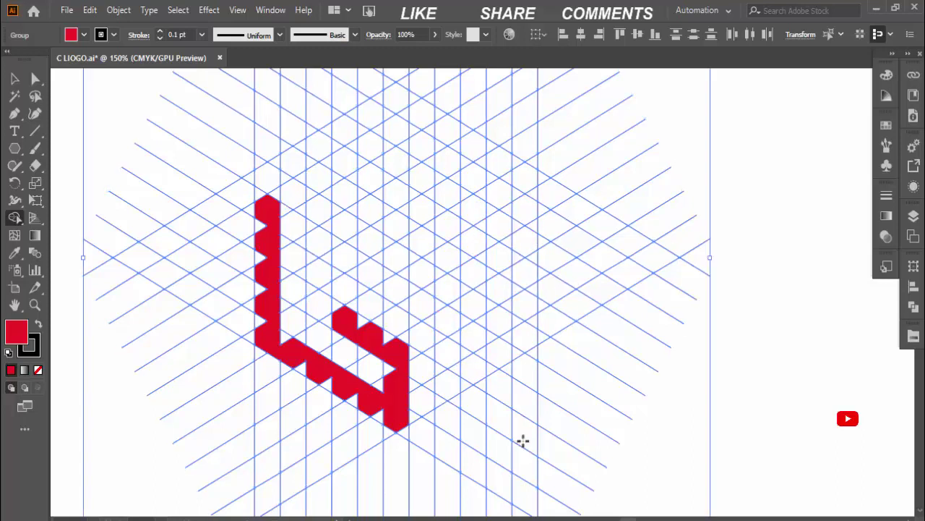
key("ctrl+z")
key("ctrl+z")
key("ctrl+z")
key("ctrl+z")
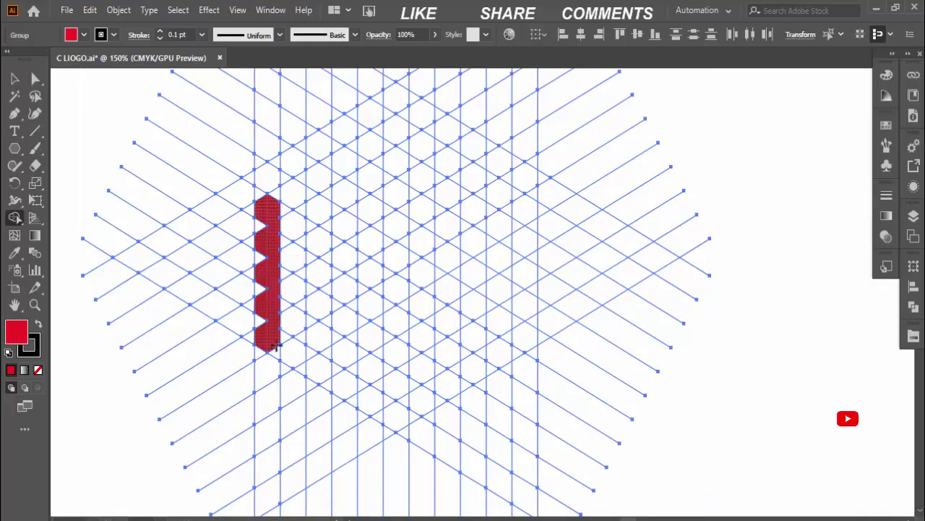
left_click_drag(276, 347, 361, 391)
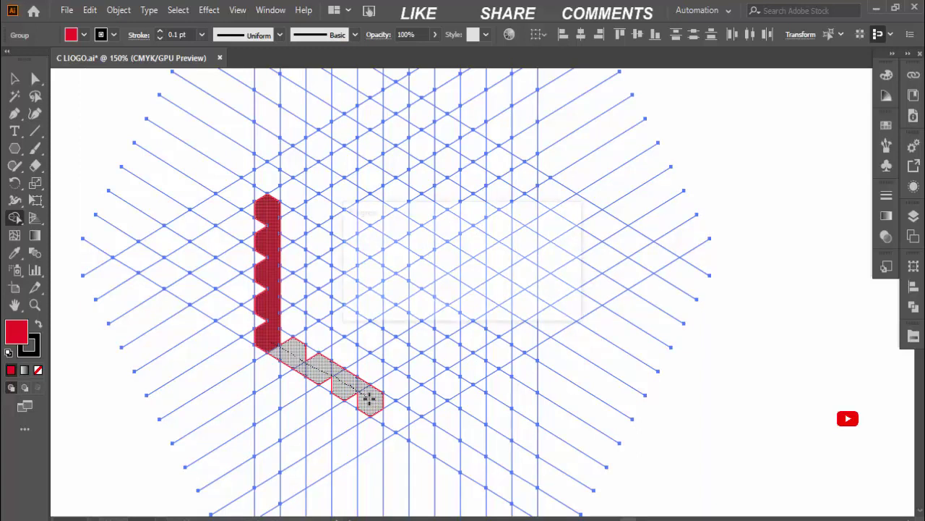
left_click_drag(370, 398, 372, 407)
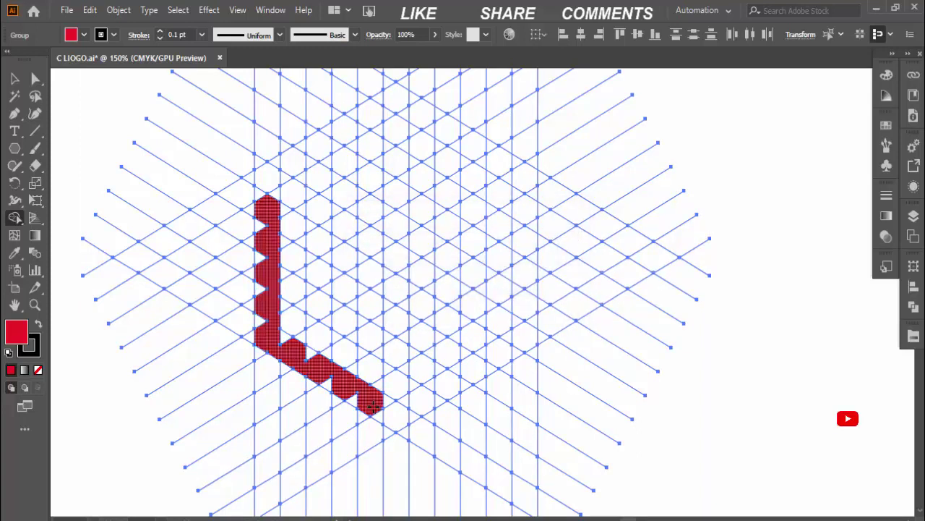
left_click_drag(376, 343, 373, 343)
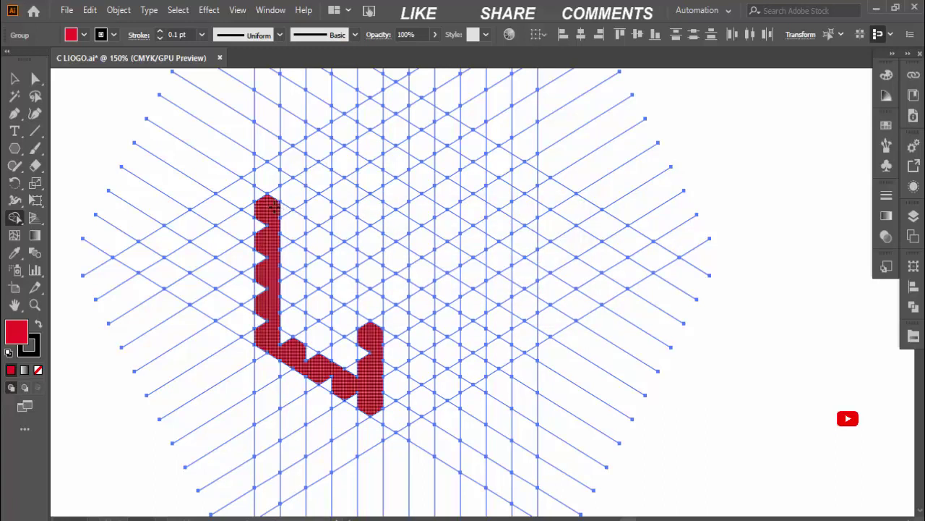
left_click_drag(275, 207, 370, 269)
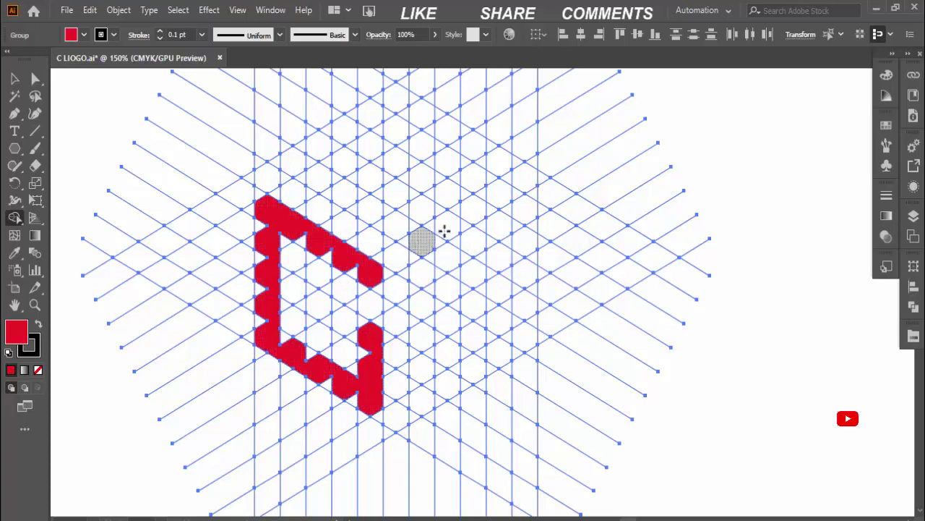
- Build the right shape's top, vertical and lower arms, plus inner hooks on both shapes
left_click_drag(521, 177, 520, 330)
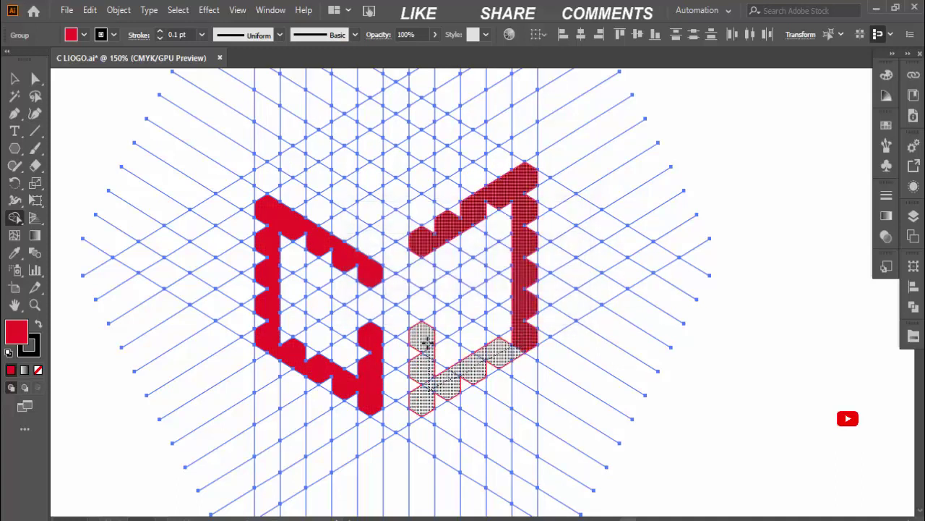
left_click_drag(427, 341, 427, 337)
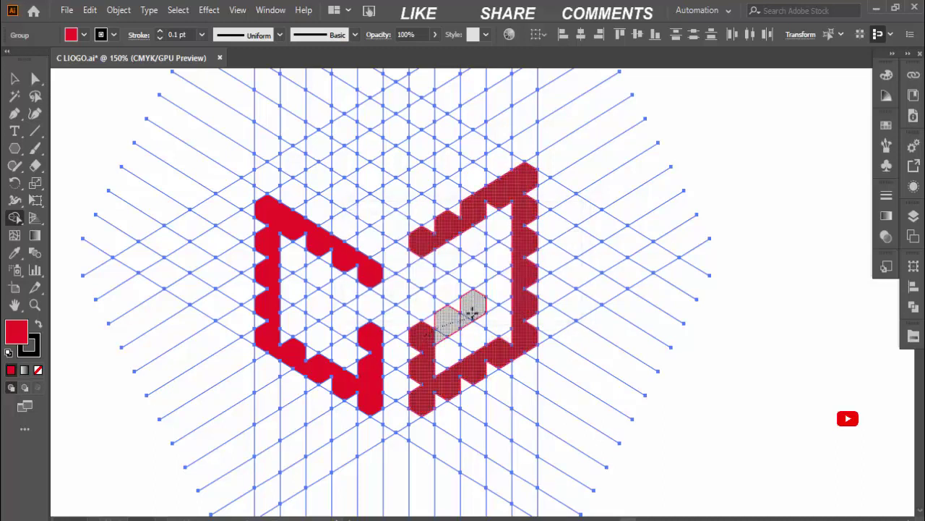
left_click_drag(471, 312, 471, 311)
left_click_drag(325, 305, 327, 306)
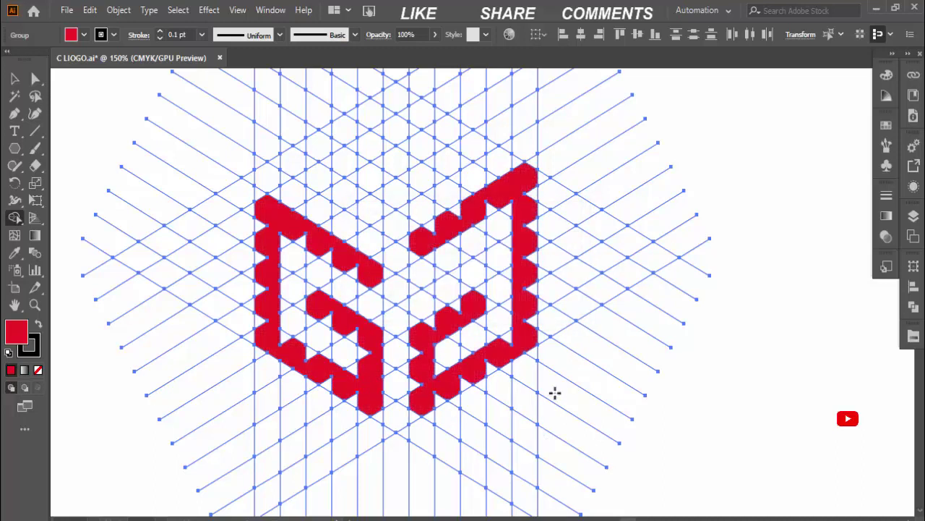
scroll(626, 401, "up", 1)
scroll(579, 361, "up", 2)
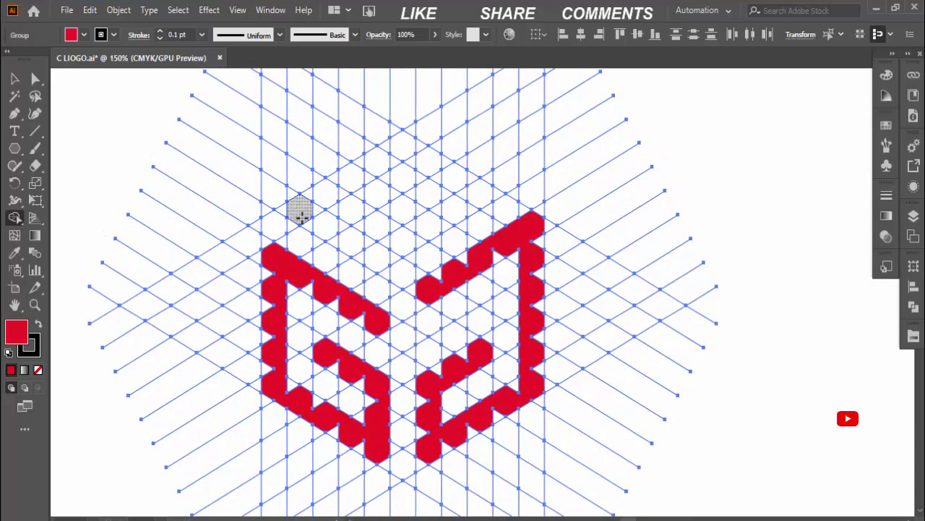
- Merge the top grid cells into the closed red V shape's arms
left_click_drag(293, 196, 396, 266)
mouse_move(299, 171)
left_mouse_down()
mouse_move(405, 249)
mouse_move(506, 186)
left_mouse_up()
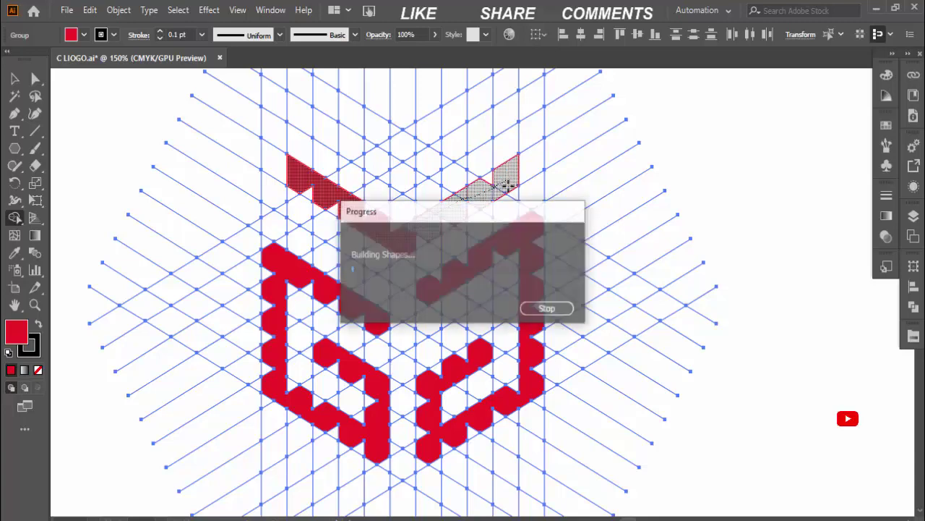
left_click_drag(300, 76, 300, 173)
mouse_move(318, 90)
left_mouse_down()
mouse_move(413, 153)
mouse_move(505, 87)
left_mouse_up()
- Fill the notches along the V arms and at its vertex red to smooth the edges
scroll(543, 258, "up", 2)
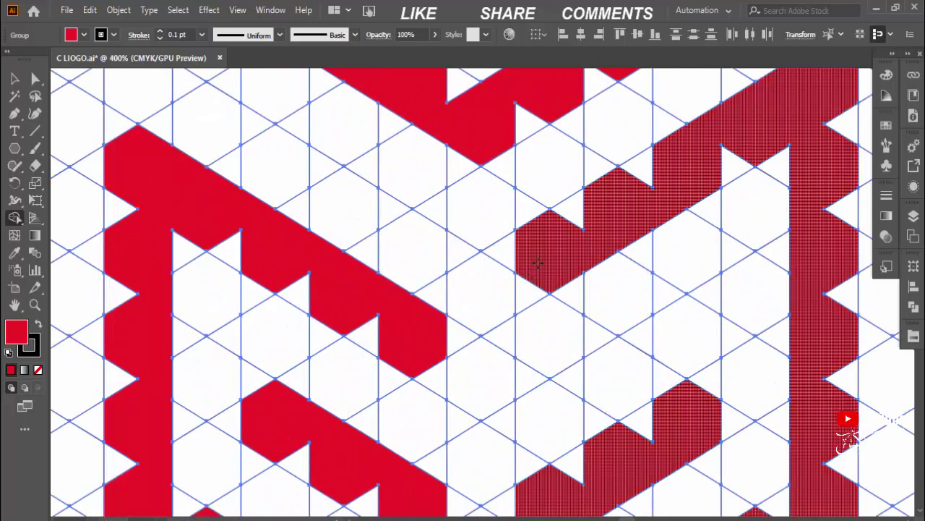
scroll(548, 210, "up", 1)
scroll(556, 221, "down", 2)
scroll(553, 246, "down", 2)
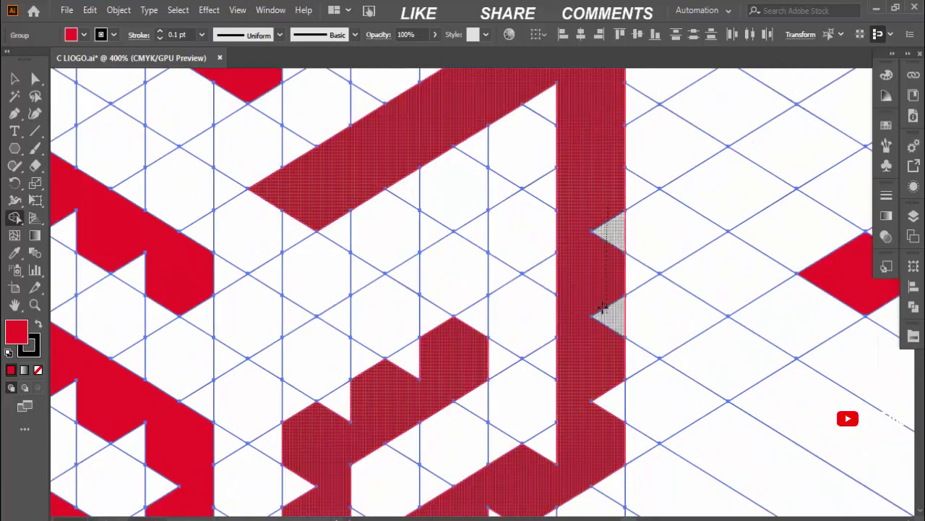
scroll(551, 274, "down", 2)
scroll(548, 301, "down", 2)
scroll(492, 325, "left", 3)
scroll(376, 304, "left", 1)
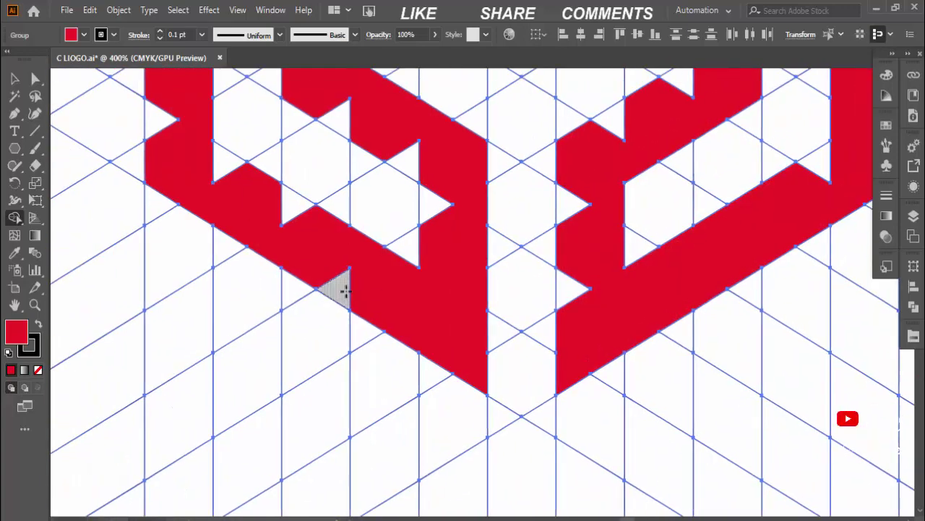
scroll(368, 297, "left", 2)
scroll(433, 267, "left", 1)
scroll(571, 307, "right", 2)
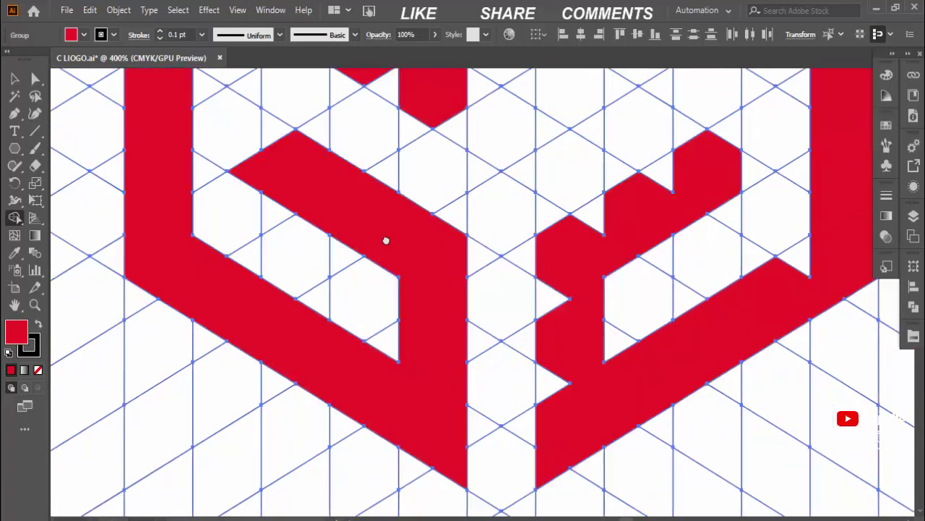
scroll(565, 318, "right", 2)
left_click(675, 162)
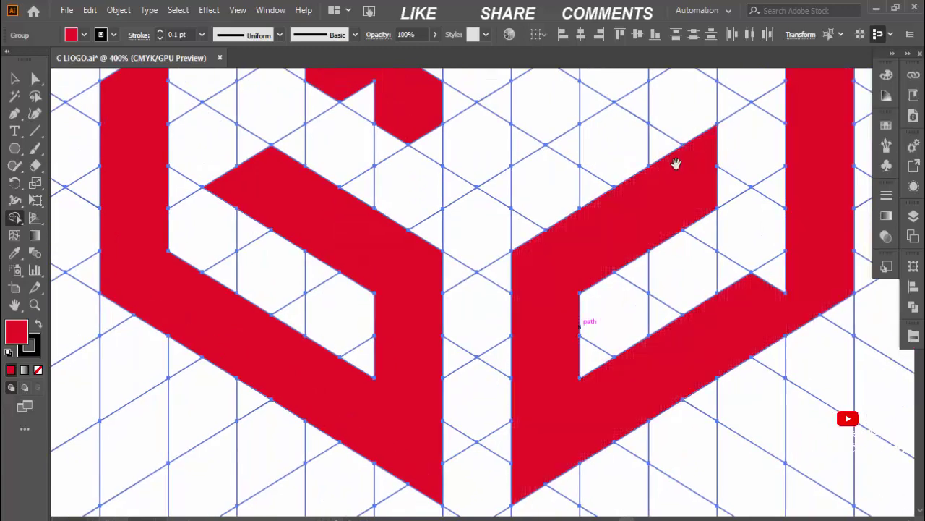
scroll(506, 145, "up", 6)
scroll(506, 144, "left", 12)
scroll(306, 149, "up", 3)
scroll(509, 320, "down", 6)
scroll(508, 320, "right", 3)
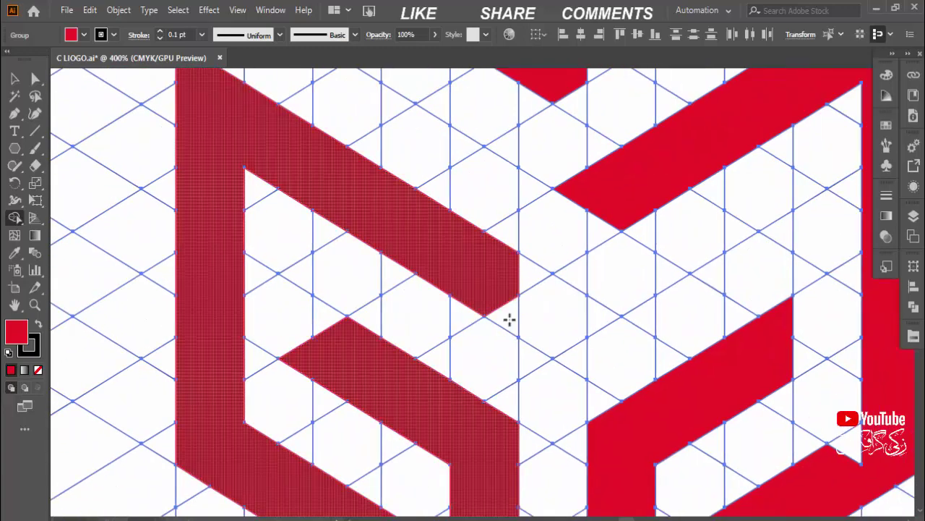
scroll(398, 213, "right", 3)
scroll(615, 332, "up", 5)
left_click_drag(650, 195, 410, 278)
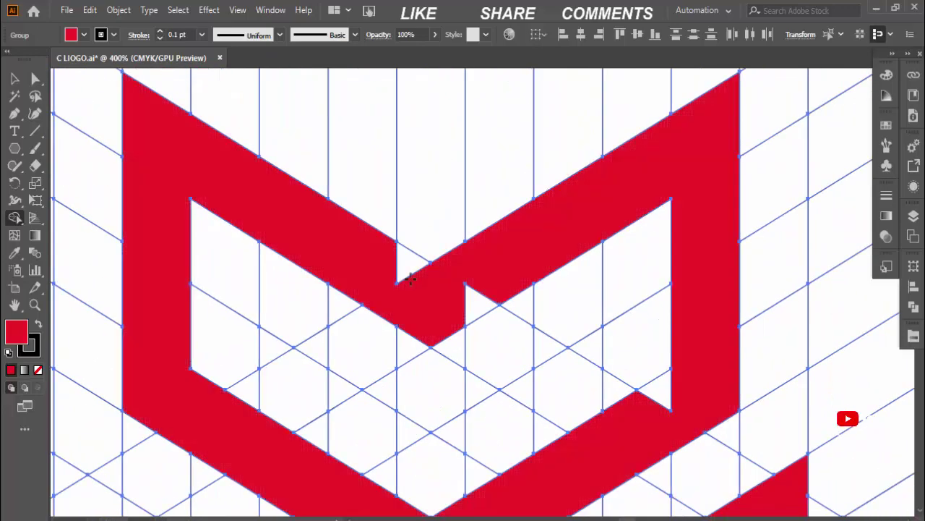
left_click(410, 279)
- Paint out the stray red diamond with a white fill and view the whole artboard
scroll(454, 268, "down", 2)
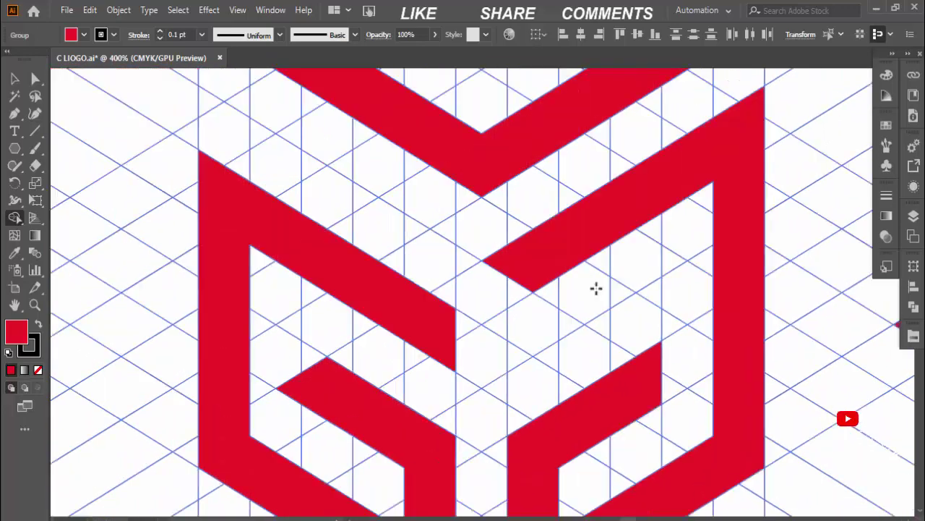
scroll(595, 287, "down", 1)
left_click(84, 35)
left_click(21, 57)
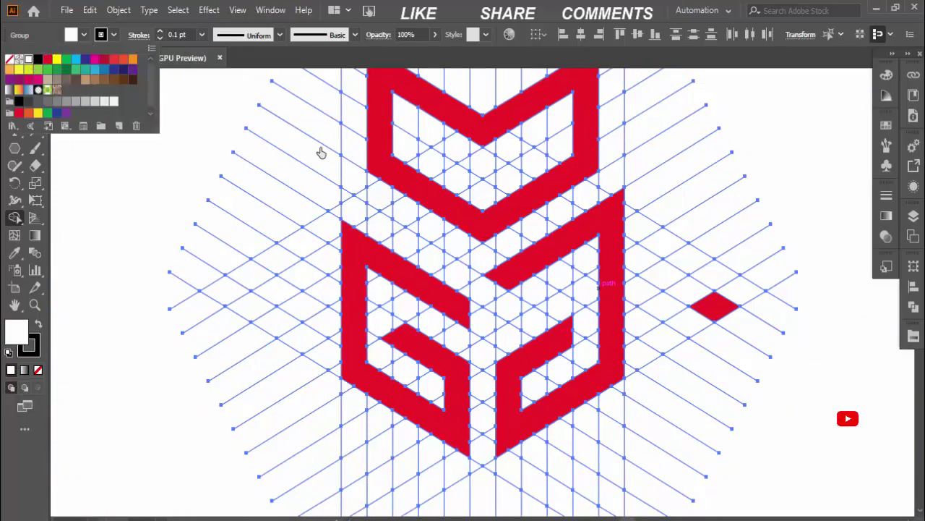
left_click(713, 308)
key("v")
left_click(137, 147)
key("ctrl+minus")
key("ctrl+minus")
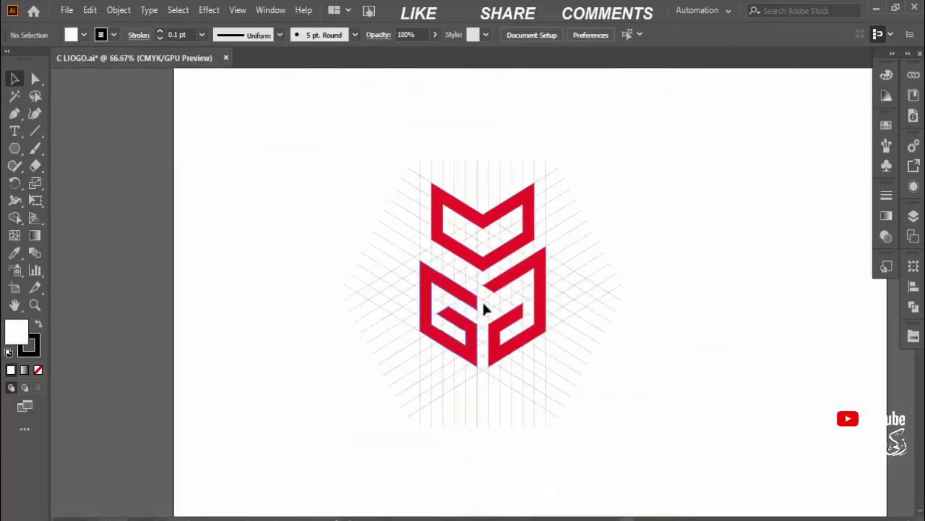
- Ungroup the logo artwork from the construction grid
key("ctrl+a")
left_click(543, 275)
left_click(440, 233)
left_click(437, 214, "shift")
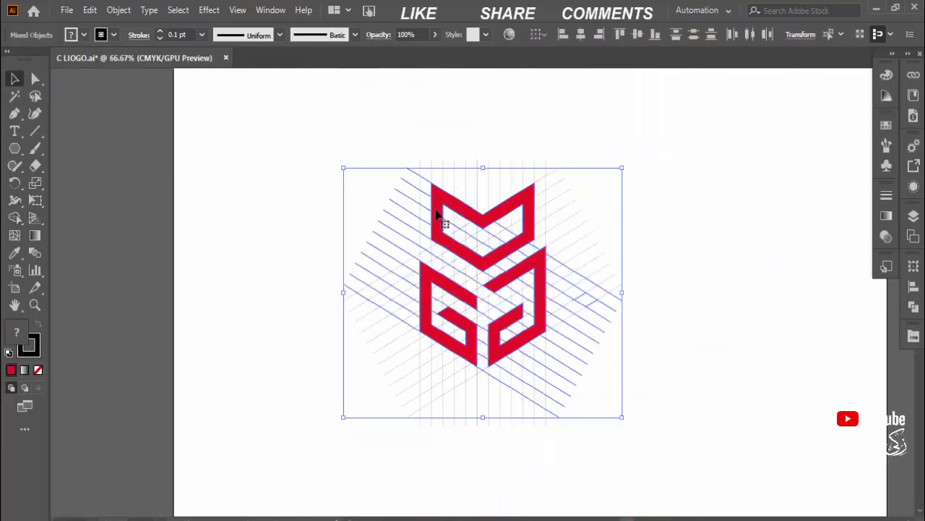
left_click(411, 242)
right_click(436, 233)
left_click(475, 353)
- Delete the construction grid and return the logo shapes to the artboard centre
left_click(536, 334)
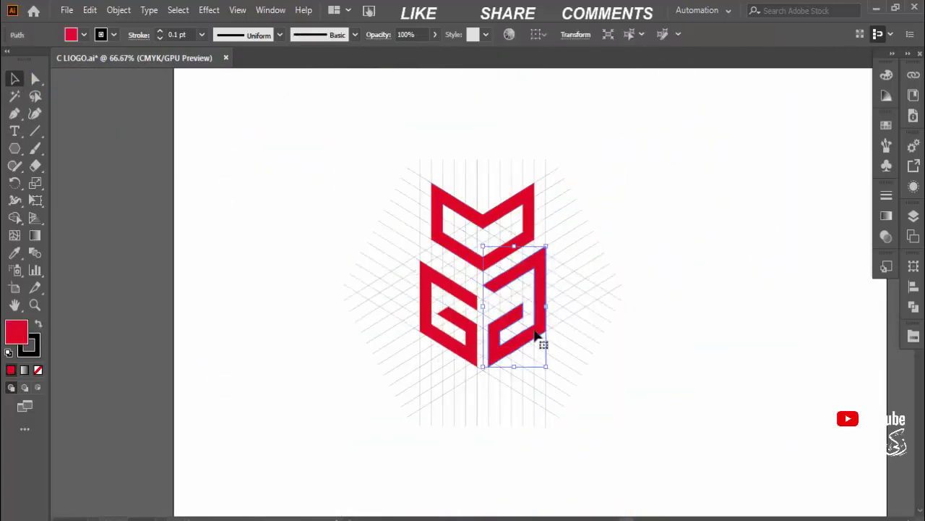
left_click(470, 210, "shift")
left_click(441, 314, "shift")
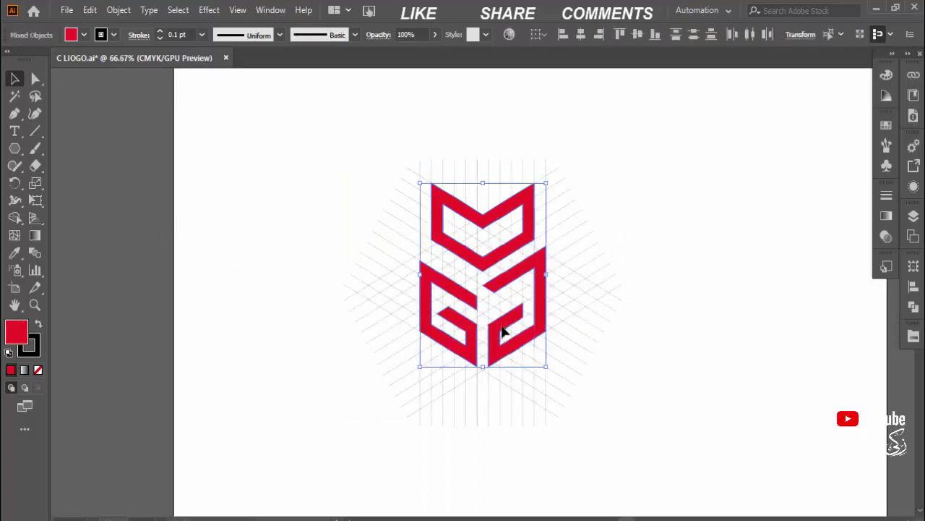
left_click_drag(504, 332, 177, 299)
left_click_drag(303, 115, 796, 418)
key("Delete")
left_click_drag(118, 193, 542, 363)
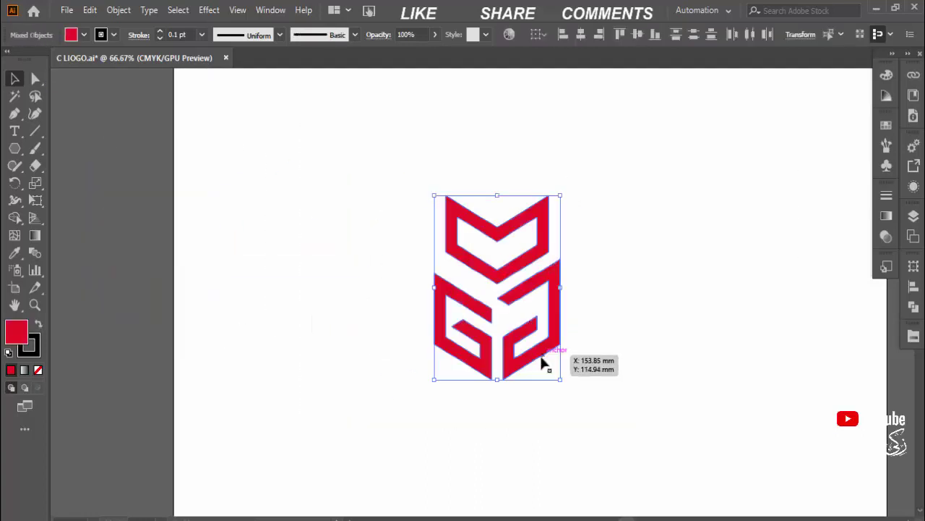
- Place a horizontal guide at the right shape's top and stretch the left G up to it
key("ctrl+shift+a")
key("ctrl+plus")
key("ctrl+plus")
key("ctrl+r")
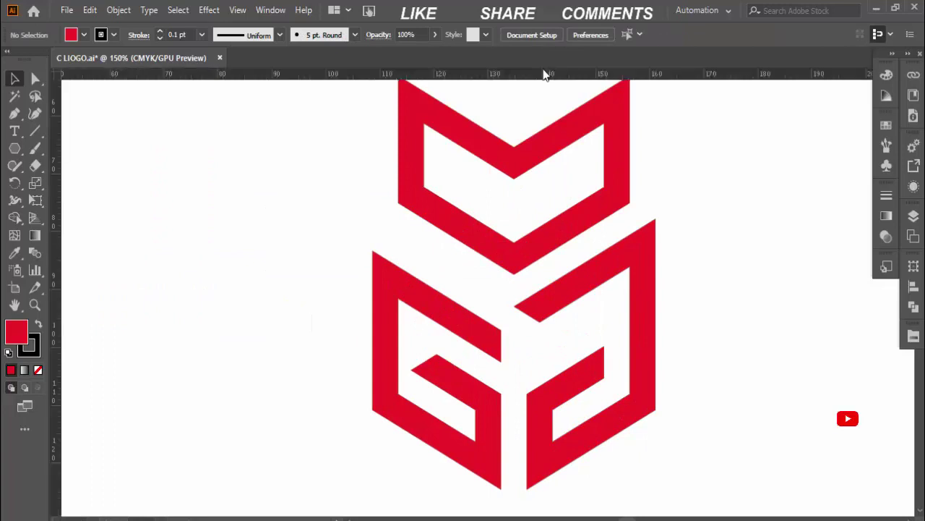
left_click_drag(535, 255, 540, 219)
left_click(412, 290)
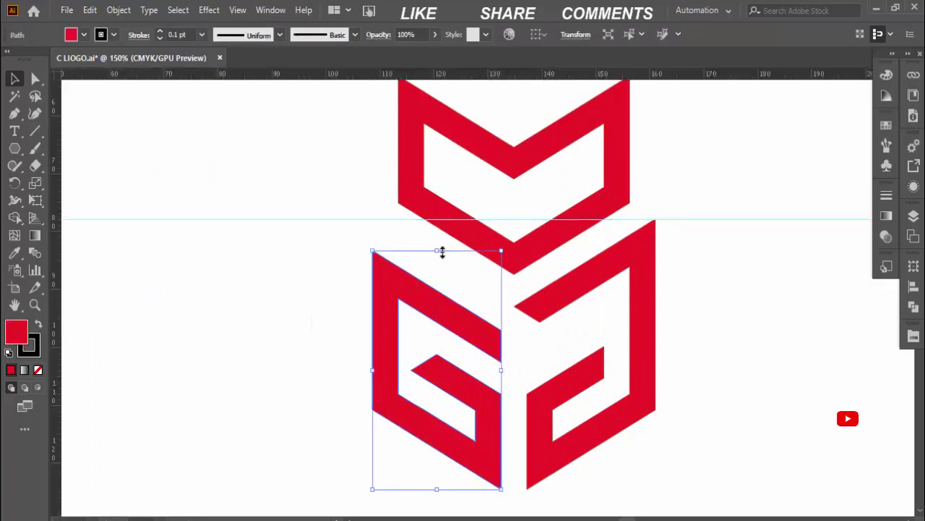
left_click_drag(436, 252, 443, 219)
left_click(748, 219)
- Delete the left G shape, leaving only the right hook piece
key("Delete")
left_click_drag(737, 254, 638, 286)
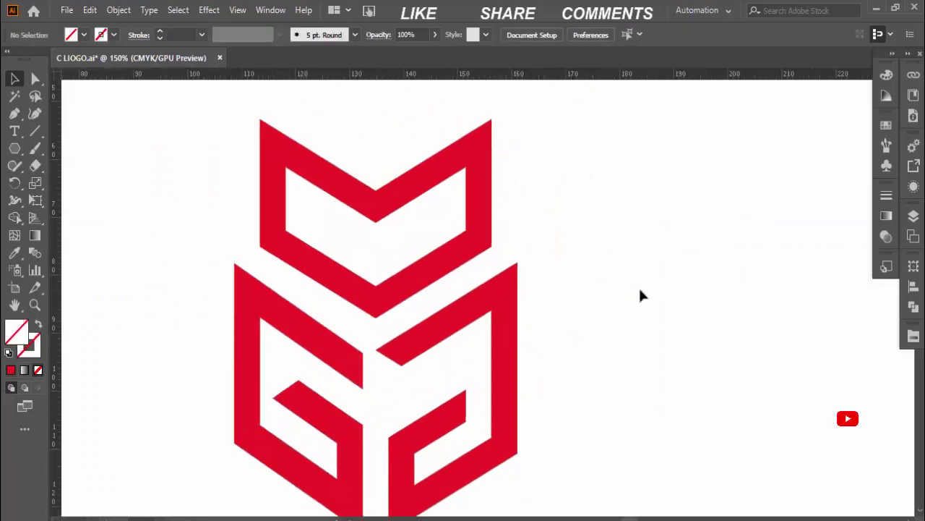
left_click(509, 322)
scroll(619, 365, "down", 2)
left_click(358, 300)
key("Delete")
- Reflect a vertical copy of the right hook and move it left to form the G
right_click(503, 337)
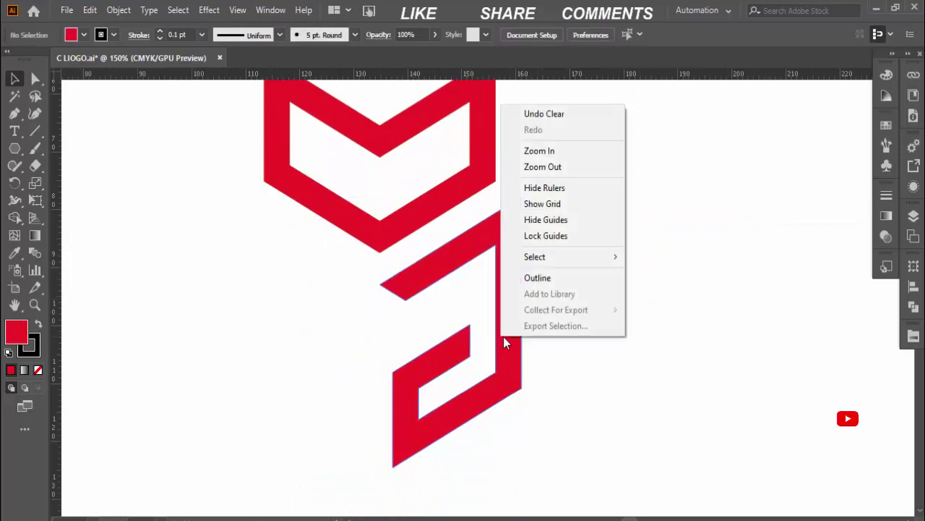
left_click(509, 307)
right_click(509, 308)
left_click(679, 332)
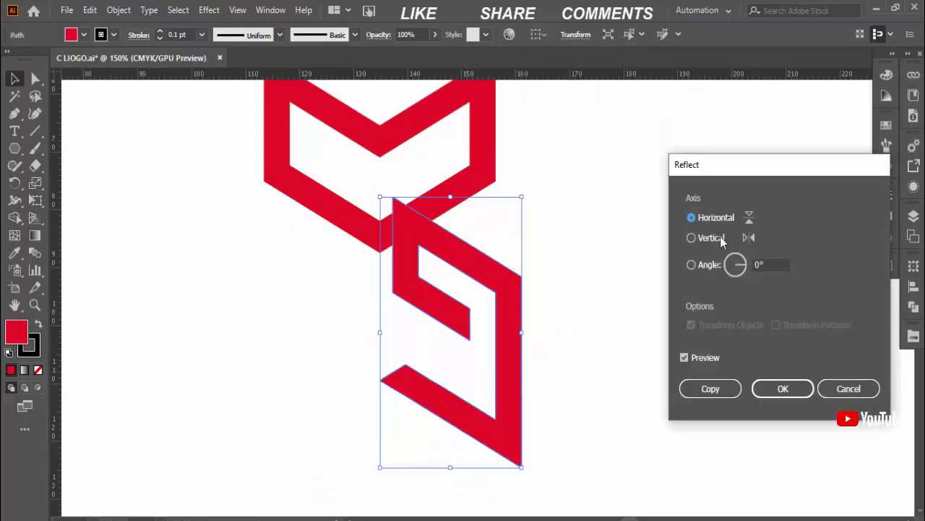
left_click(712, 239)
left_click(715, 388)
left_click_drag(489, 384, 329, 382)
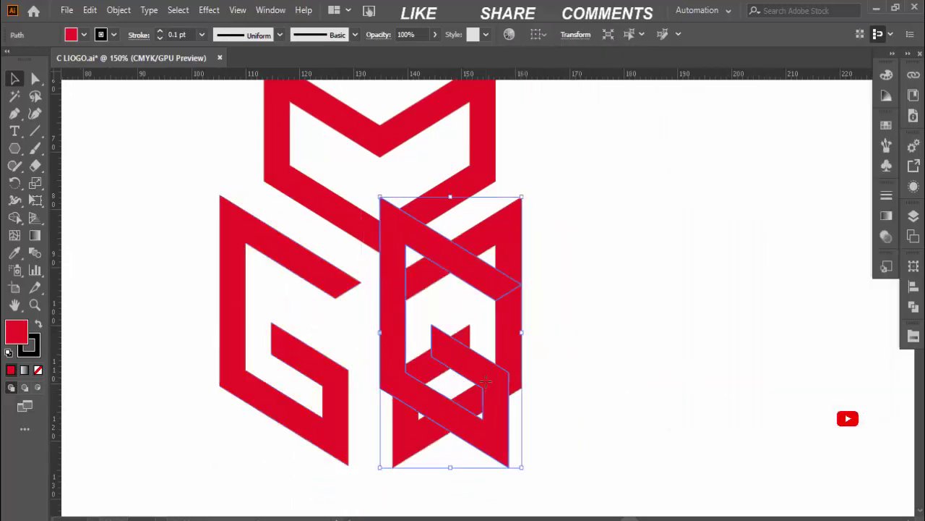
- Align the M's left and right edges with the two G halves
left_click(568, 321)
left_click_drag(506, 321, 645, 321)
left_click(360, 281)
left_click(440, 203, "shift")
left_click(562, 35)
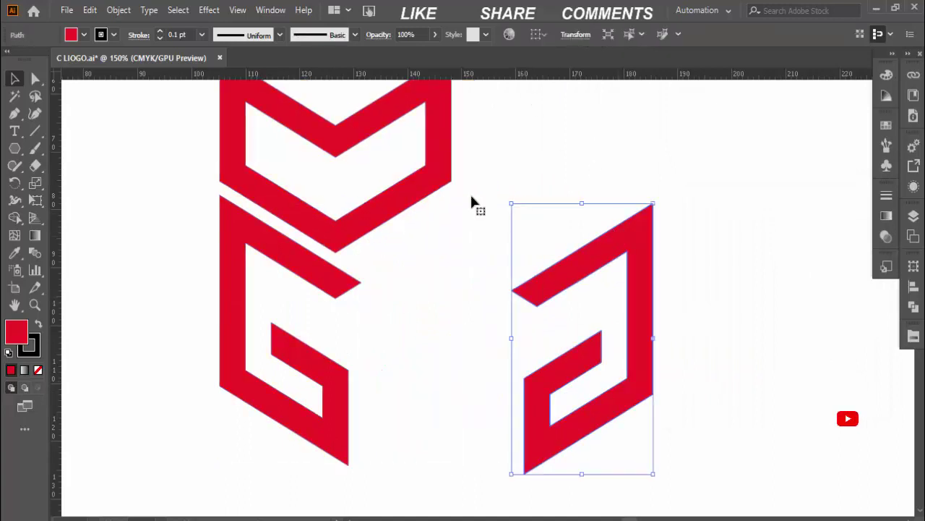
left_click_drag(605, 256, 423, 250)
left_click(444, 186, "shift")
left_click(600, 35)
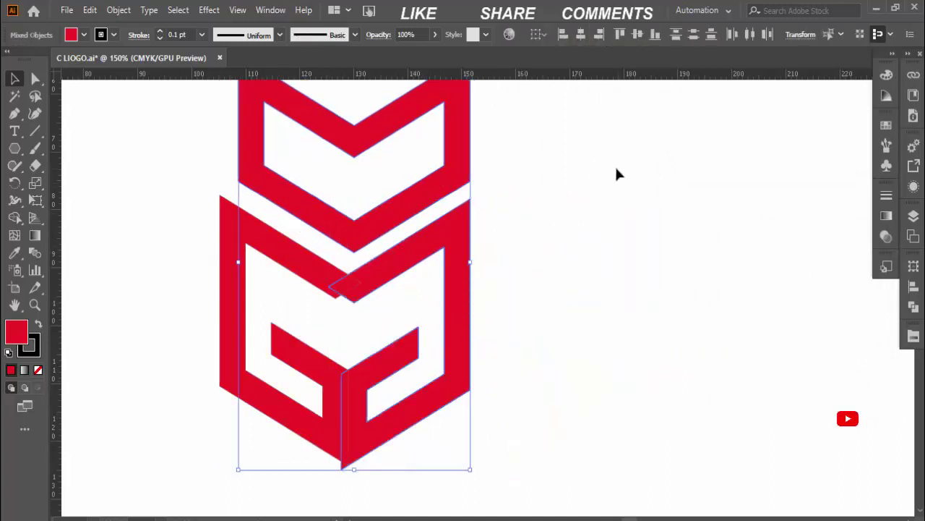
- Nudge the right G half rightward to open a small gap between the halves
left_click(615, 172)
left_click_drag(456, 289, 489, 289)
left_click(527, 301)
left_click_drag(310, 321, 600, 55)
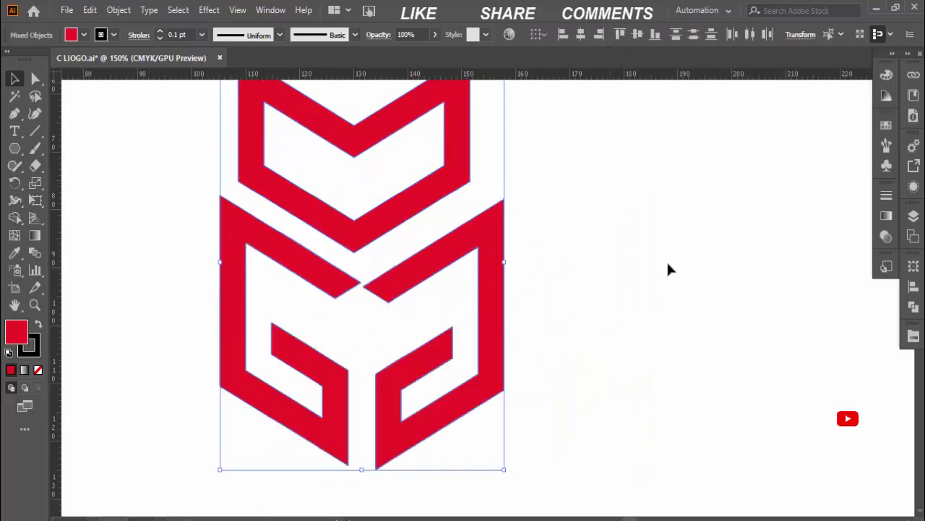
left_click(667, 264)
left_click_drag(499, 310, 512, 309)
- Centre the M over the two G halves
scroll(618, 277, "up", 1)
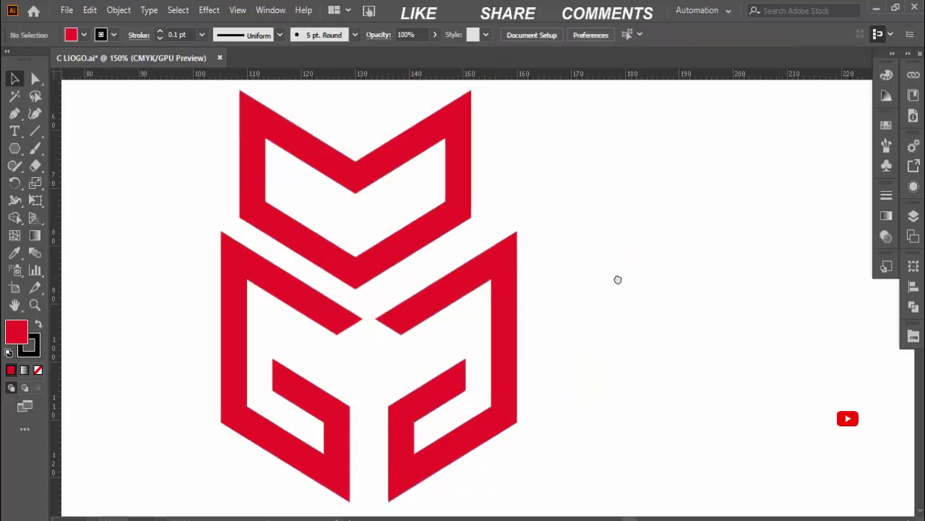
left_click(564, 320)
left_click(314, 383)
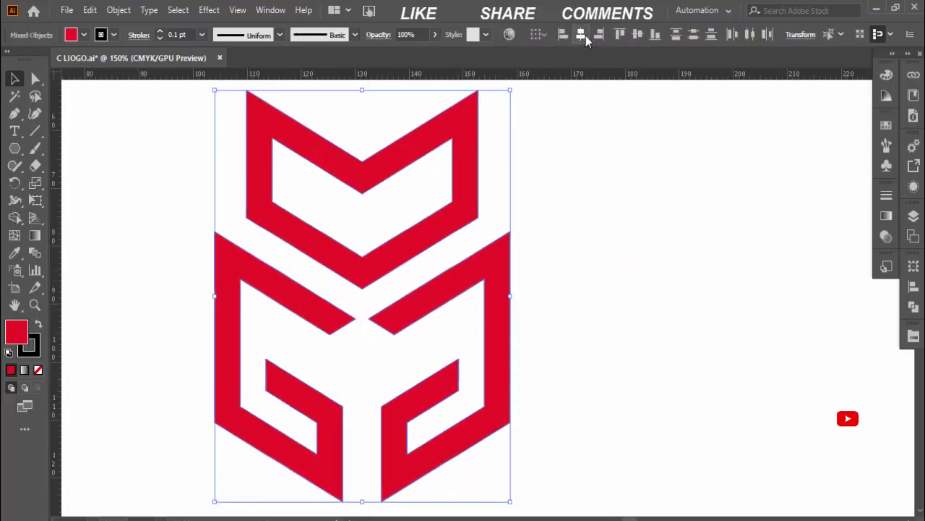
key("ctrl+minus")
key("ctrl+minus")
left_click(646, 280)
- Fill every piece of the logo with black
left_click_drag(213, 161, 554, 430)
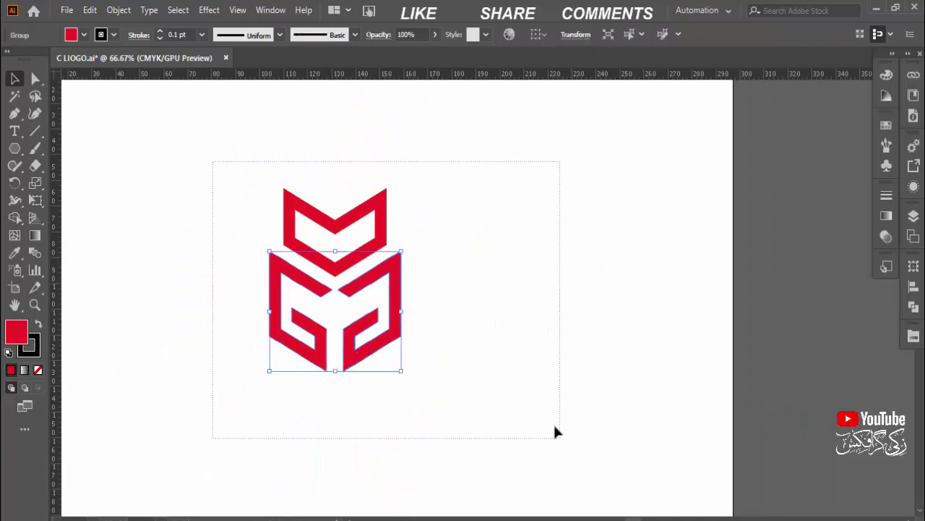
left_click(201, 35)
left_click(217, 126)
left_click(114, 35)
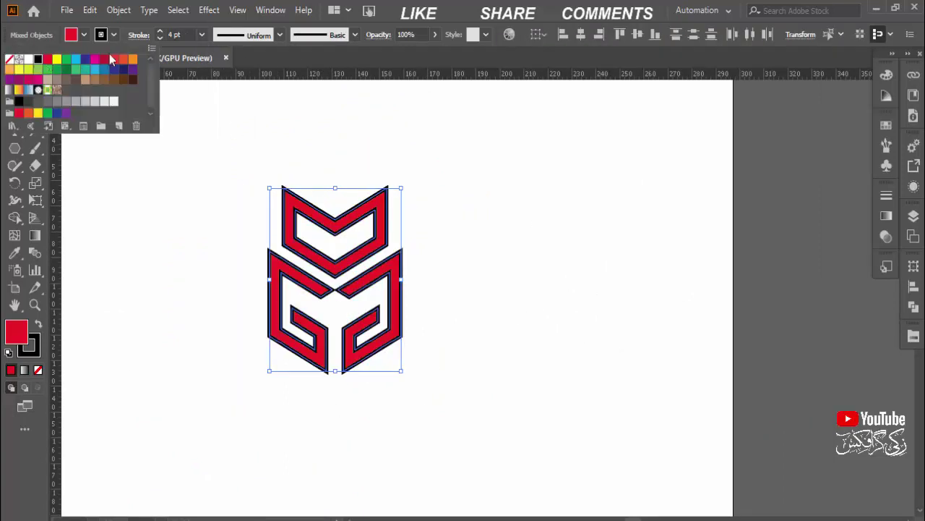
left_click(37, 59)
left_click(459, 244)
key("ctrl+plus")
key("ctrl+plus")
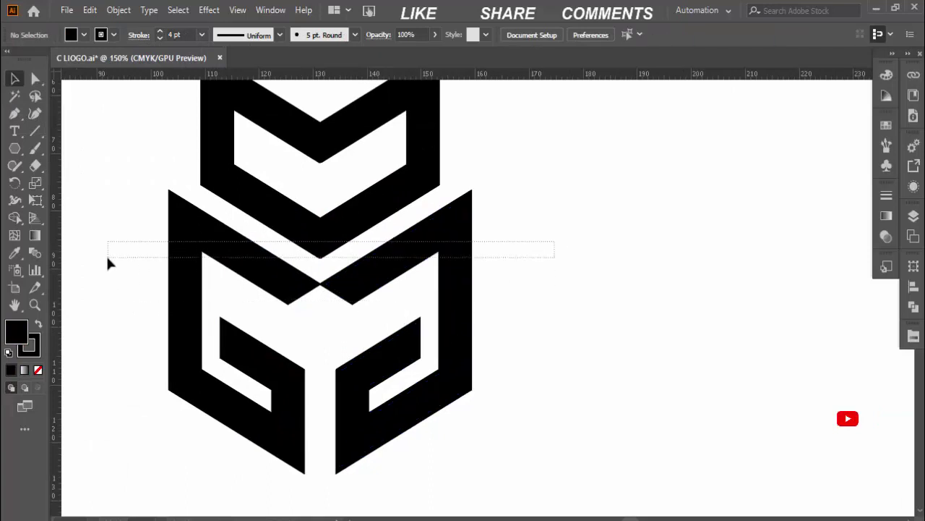
- Give the logo paths a 3 pt stroke and expand fill and stroke into shapes
left_click_drag(555, 241, 108, 258)
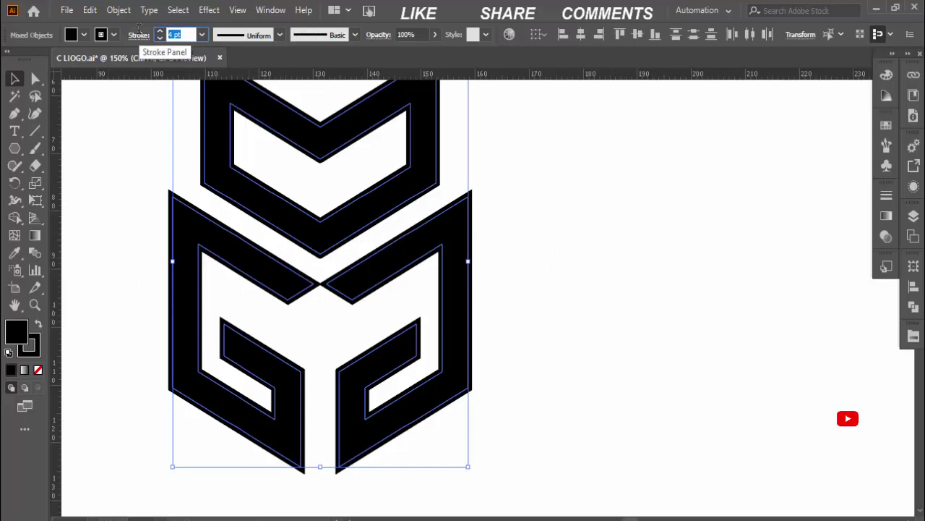
type("3")
key("Return")
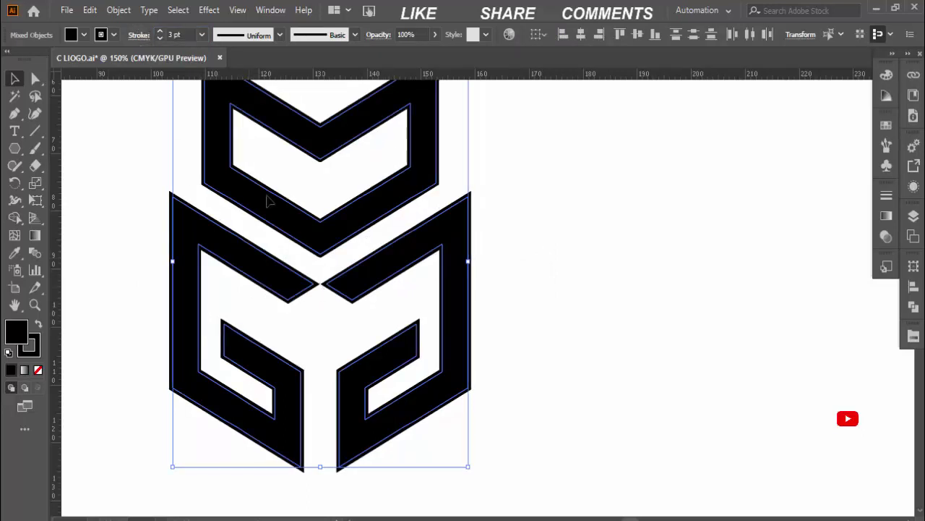
left_click(124, 10)
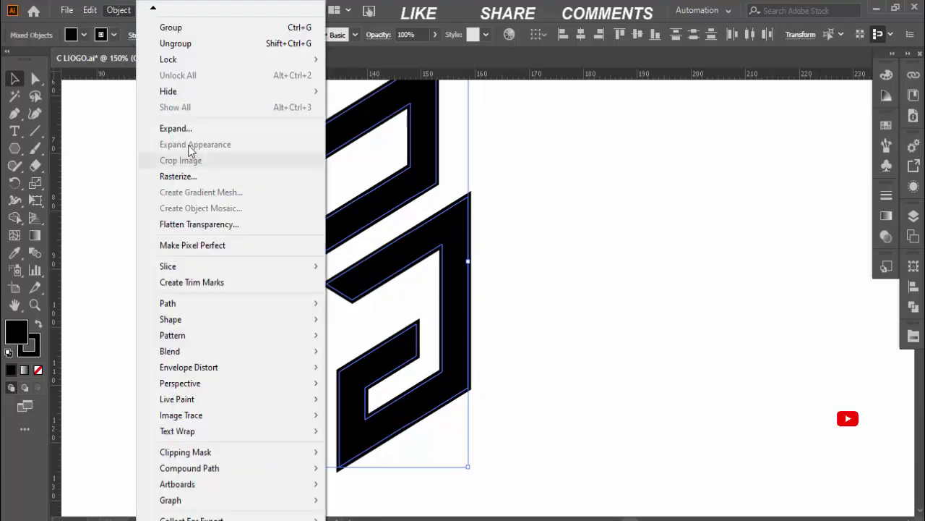
left_click(177, 129)
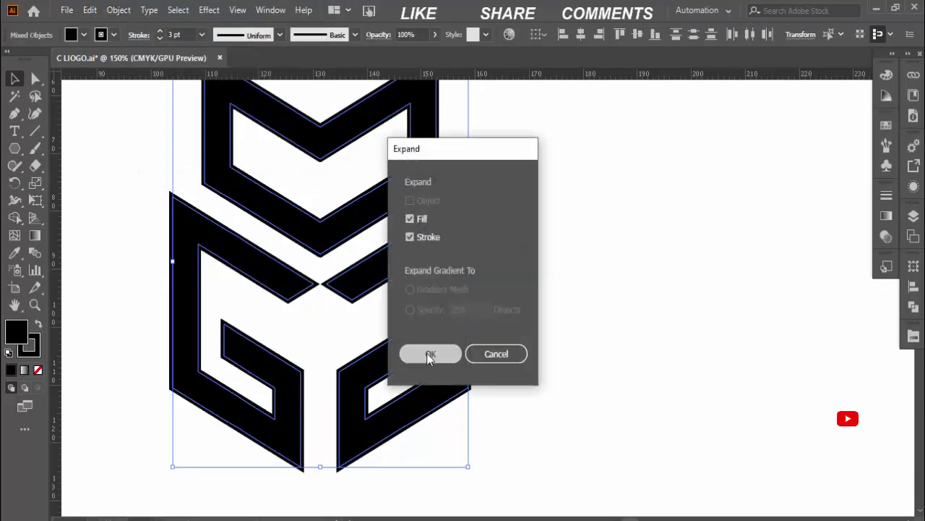
left_click(430, 353)
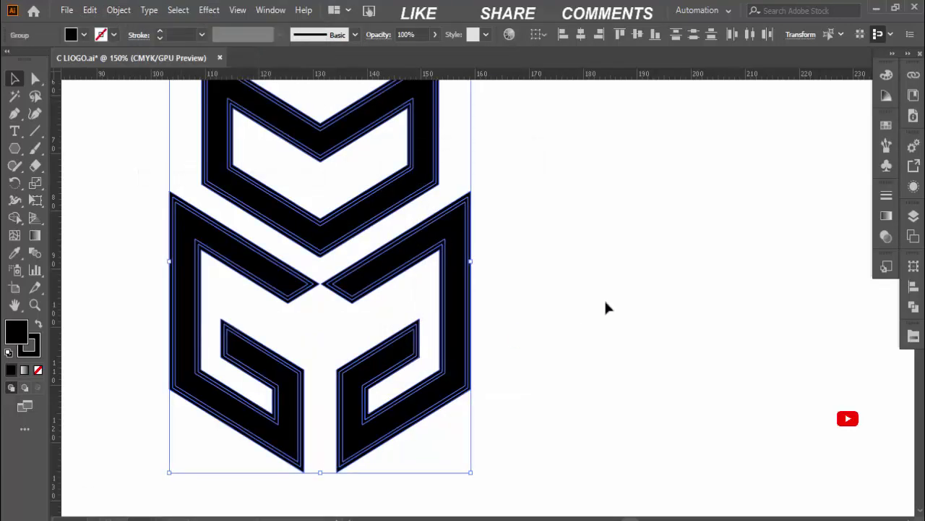
- Unite the expanded shapes with Pathfinder into solid forms
left_click(913, 308)
left_click(756, 299)
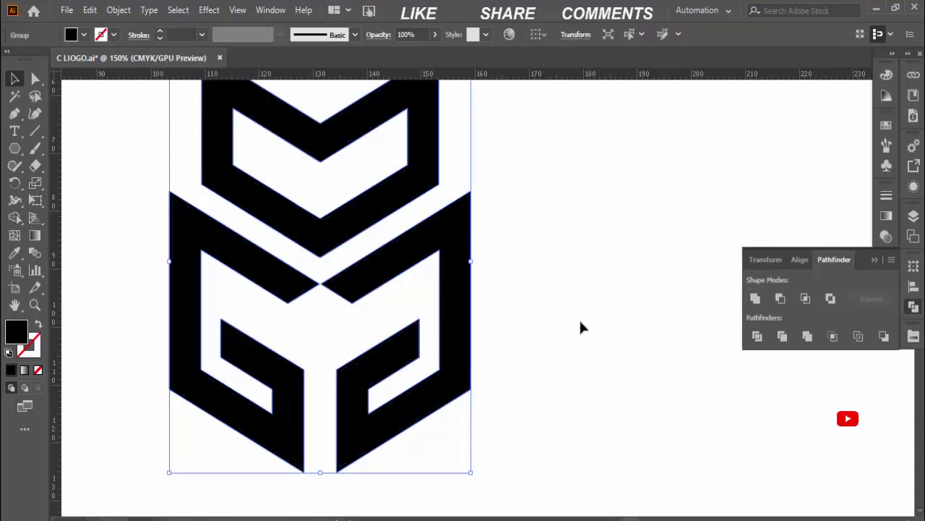
left_click(548, 331)
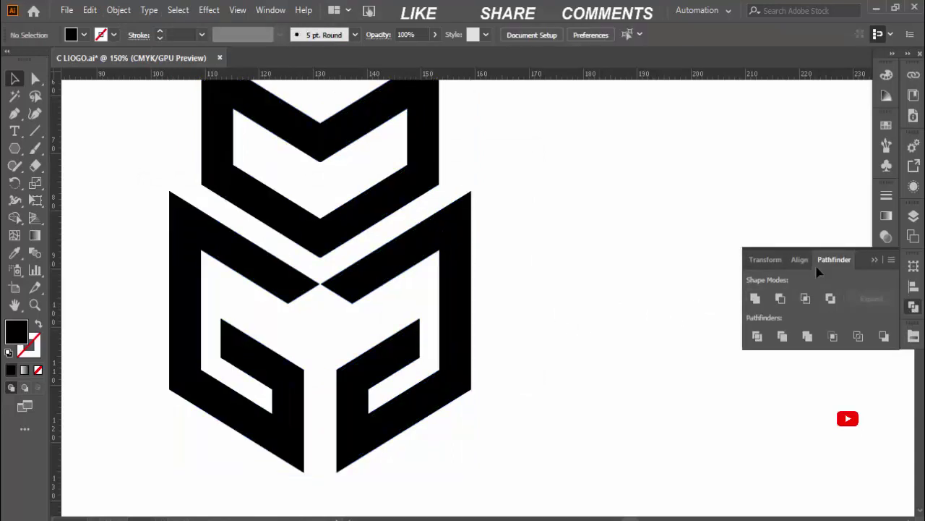
- Scale the black monogram up from its corner and move it to the artboard centre
left_click(871, 259)
scroll(699, 314, "up", 2)
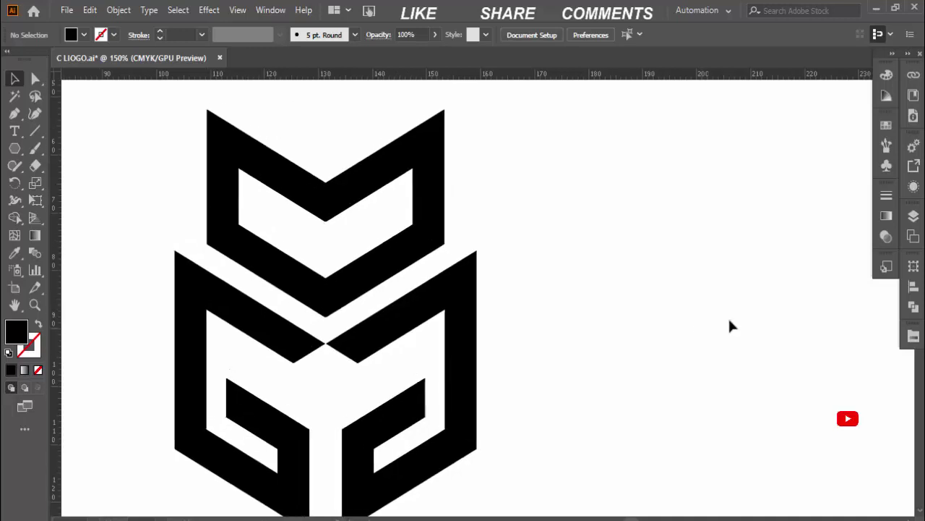
key("ctrl+minus")
key("ctrl+minus")
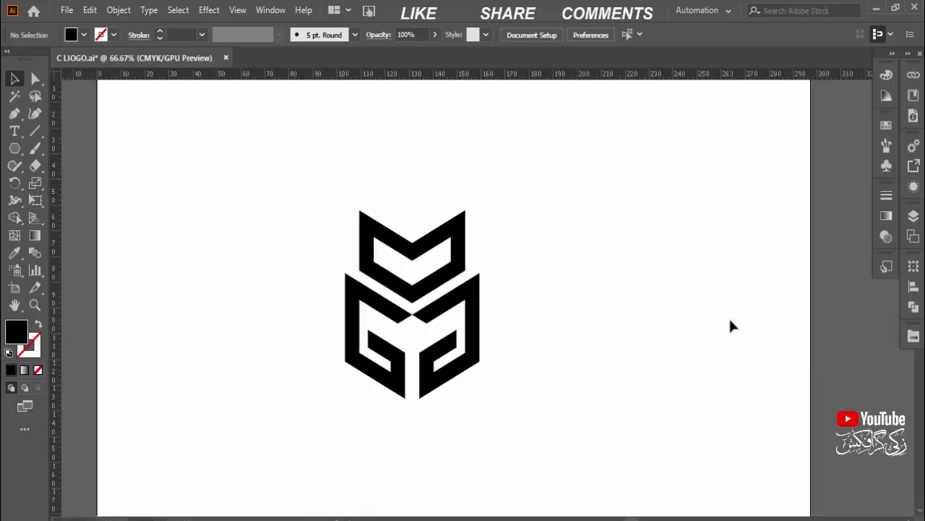
key("ctrl+minus")
mouse_move(714, 330)
left_mouse_down()
mouse_move(600, 283)
mouse_move(583, 338)
mouse_move(591, 250)
mouse_move(593, 269)
left_mouse_up()
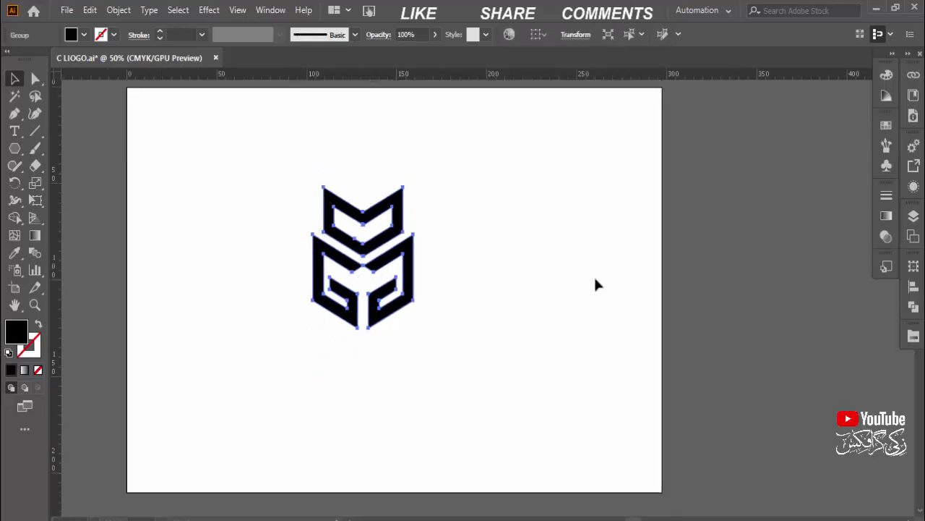
left_click_drag(413, 187, 510, 95)
left_click_drag(448, 181, 473, 213)
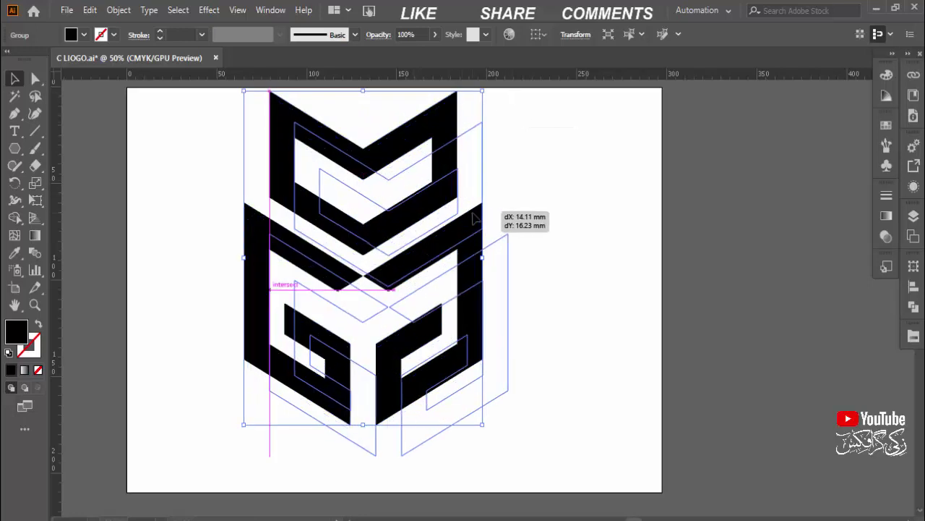
left_click(557, 257)
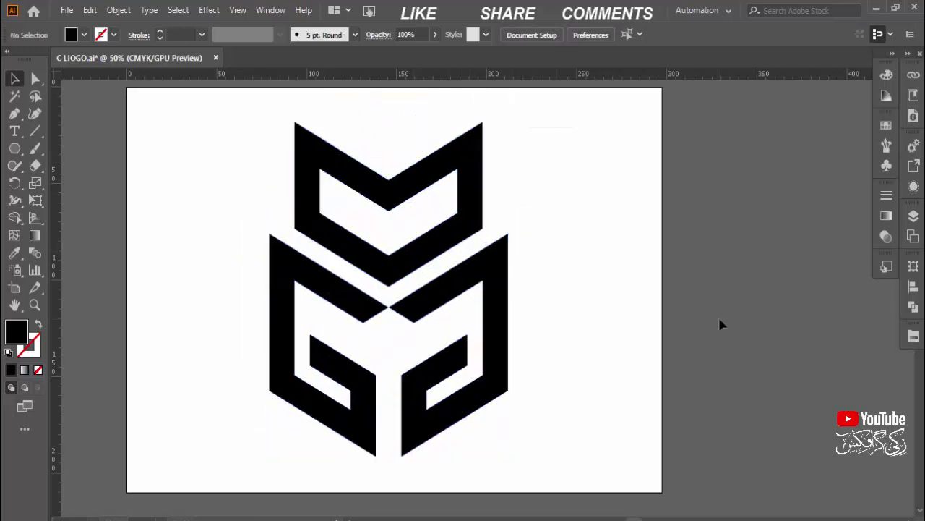